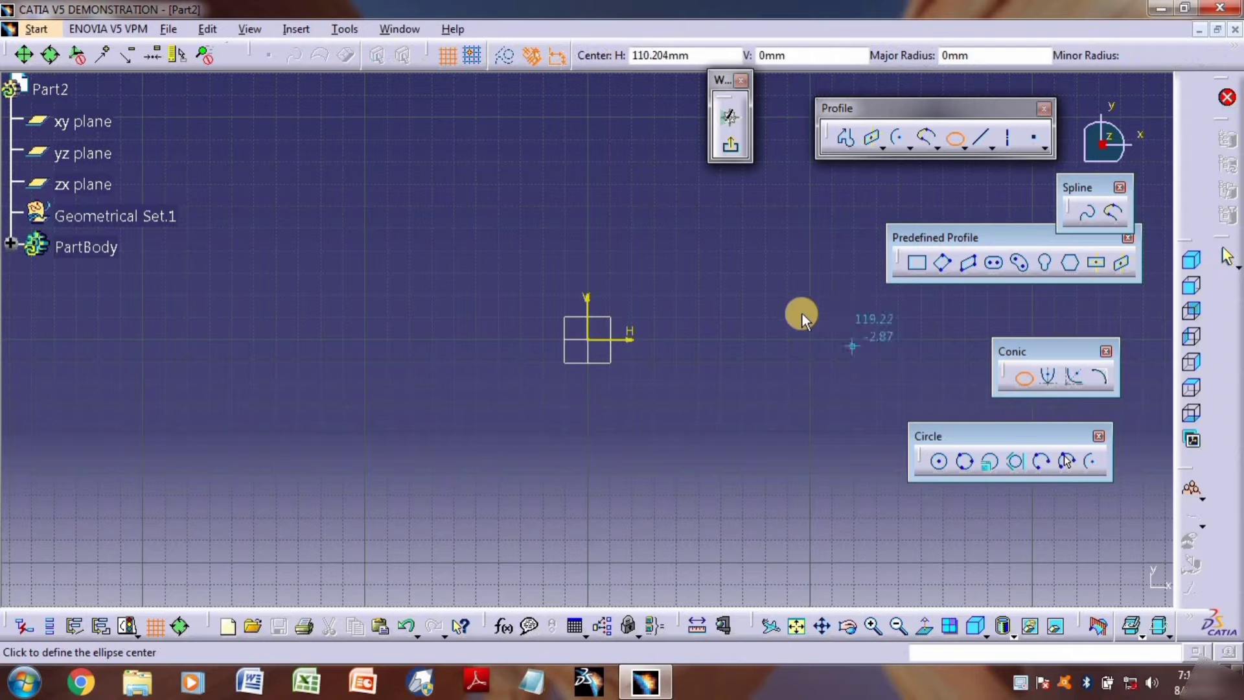
# Sketch an ellipse beside the sketch origin along the positive H direction, with its first semi-axis about 25 mm long.
pyautogui.click(802, 313)
pyautogui.click(748, 320)
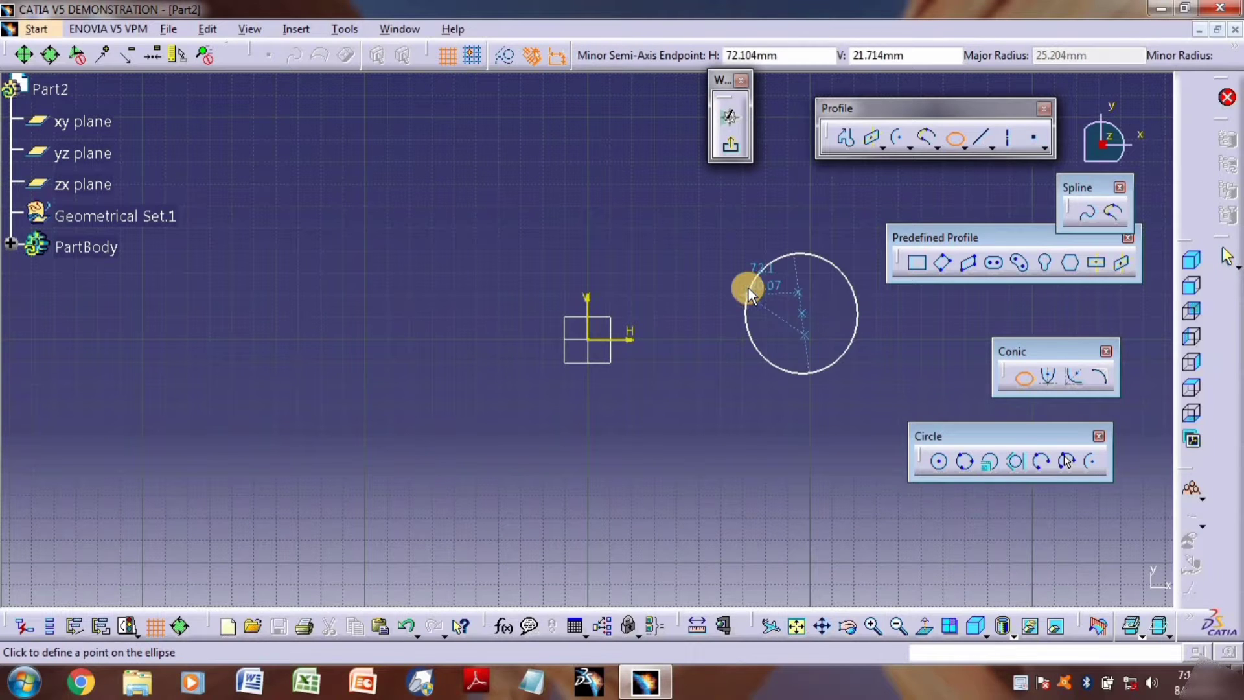
pyautogui.click(748, 288)
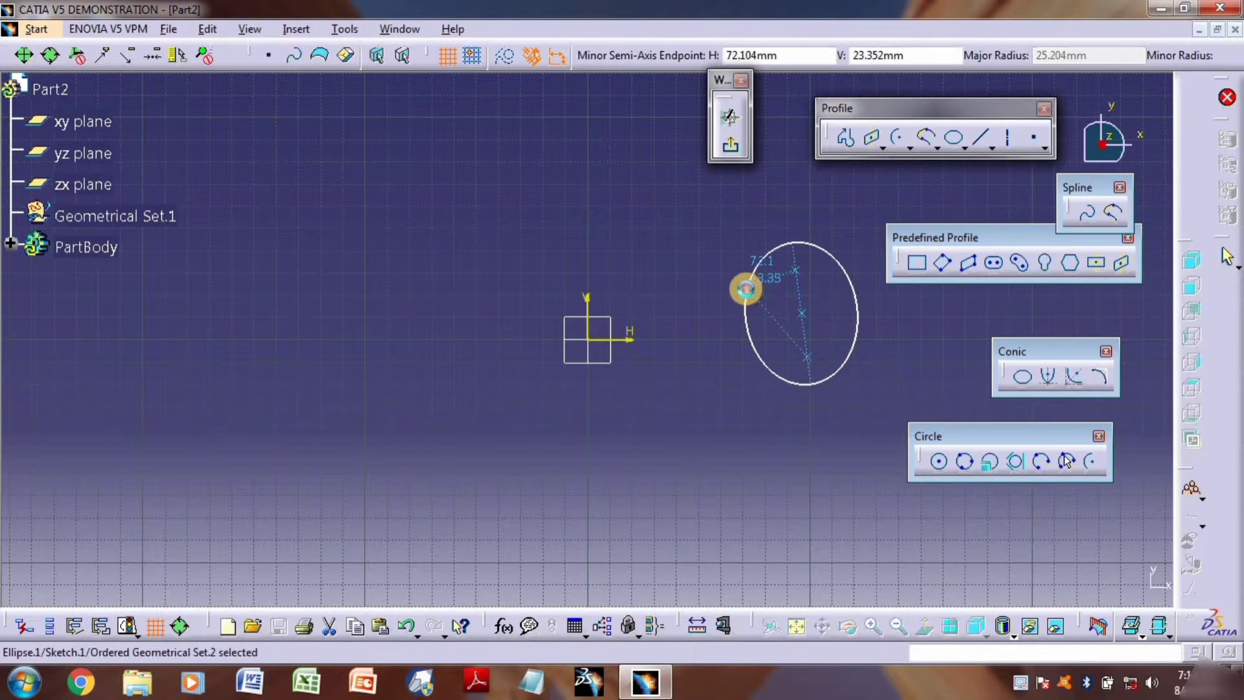
# Sketch a parabola by focus beyond the ellipse, placing its focus, apex, start point and end point.
pyautogui.click(1055, 376)
pyautogui.click(662, 246)
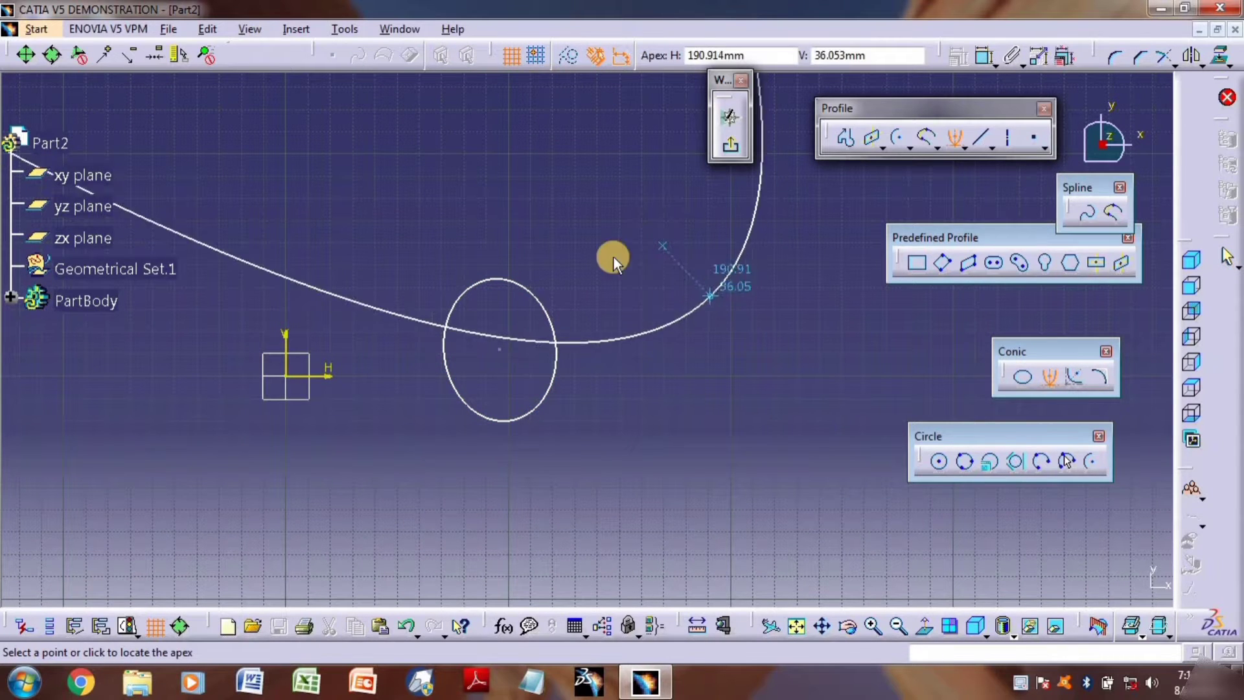
pyautogui.click(646, 267)
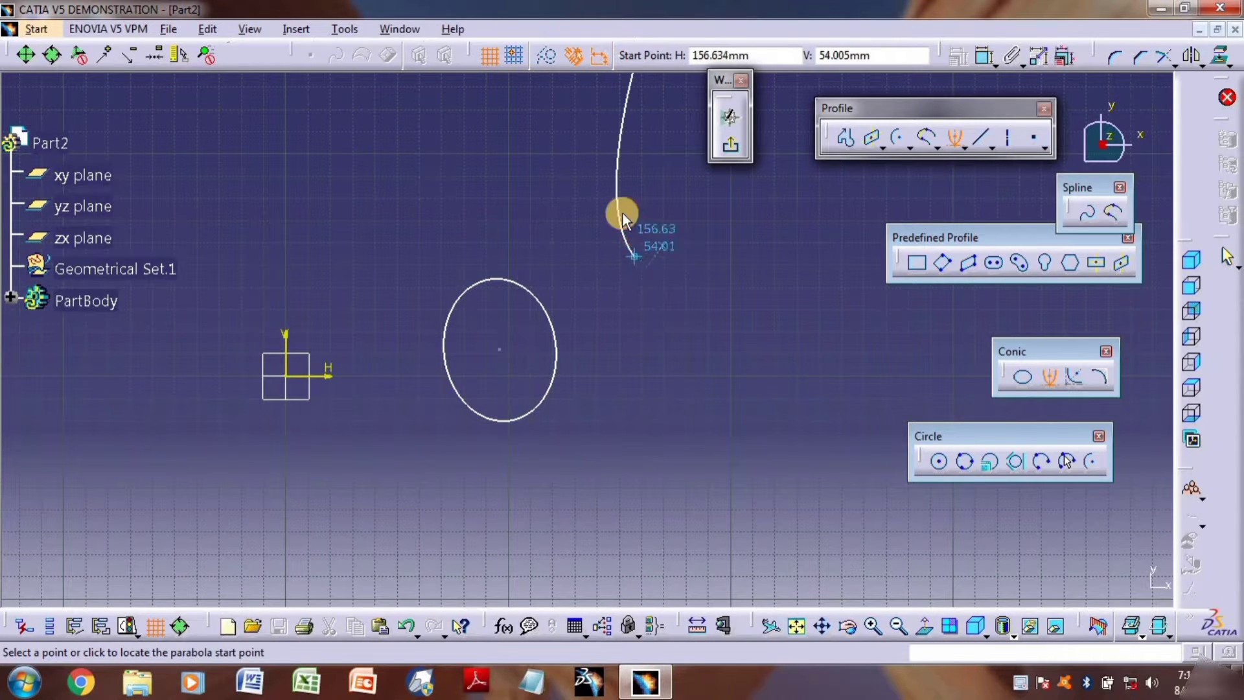
pyautogui.click(612, 163)
pyautogui.click(749, 263)
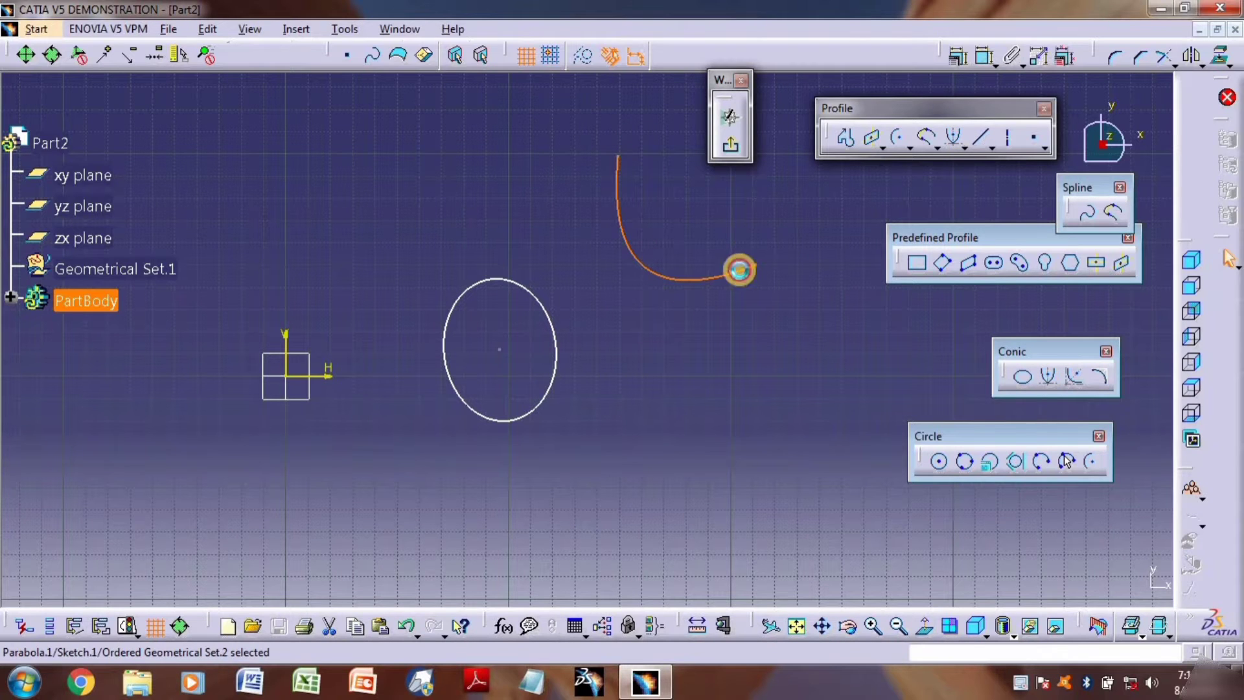
# Sketch a hyperbola by focus above the sketch origin, with an eccentricity of about 1.45.
pyautogui.moveTo(726, 306); pyautogui.dragTo(776, 341, button='middle')
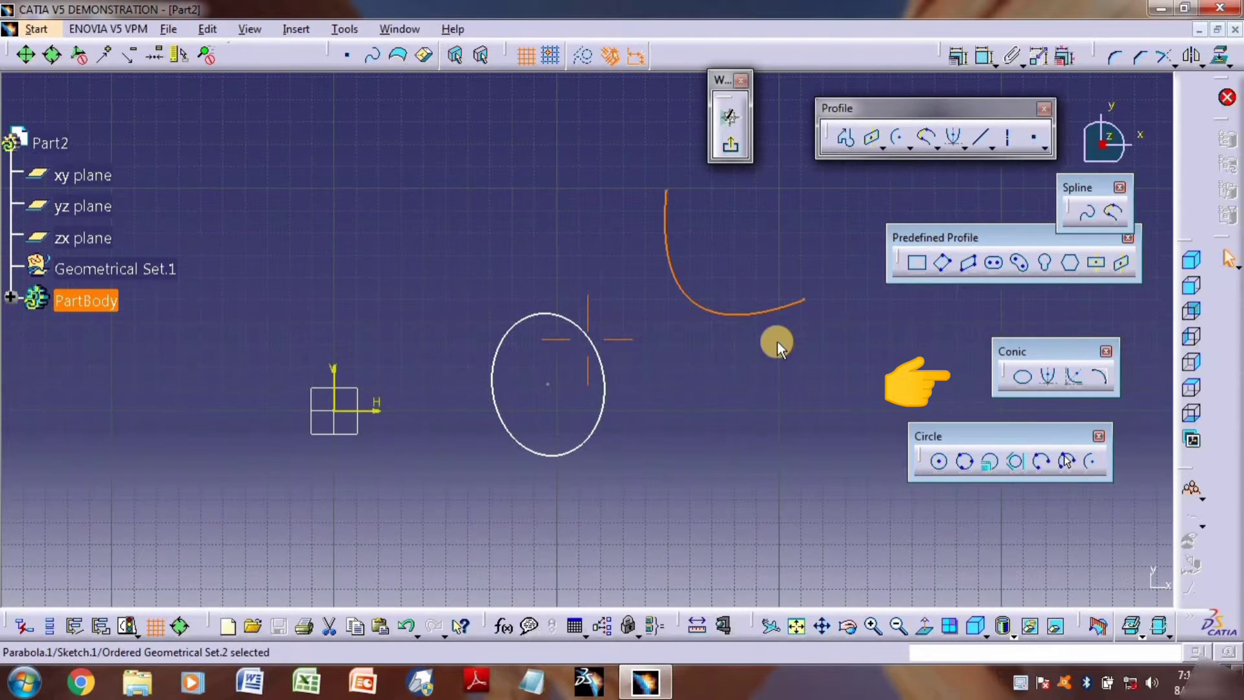
pyautogui.click(1075, 377)
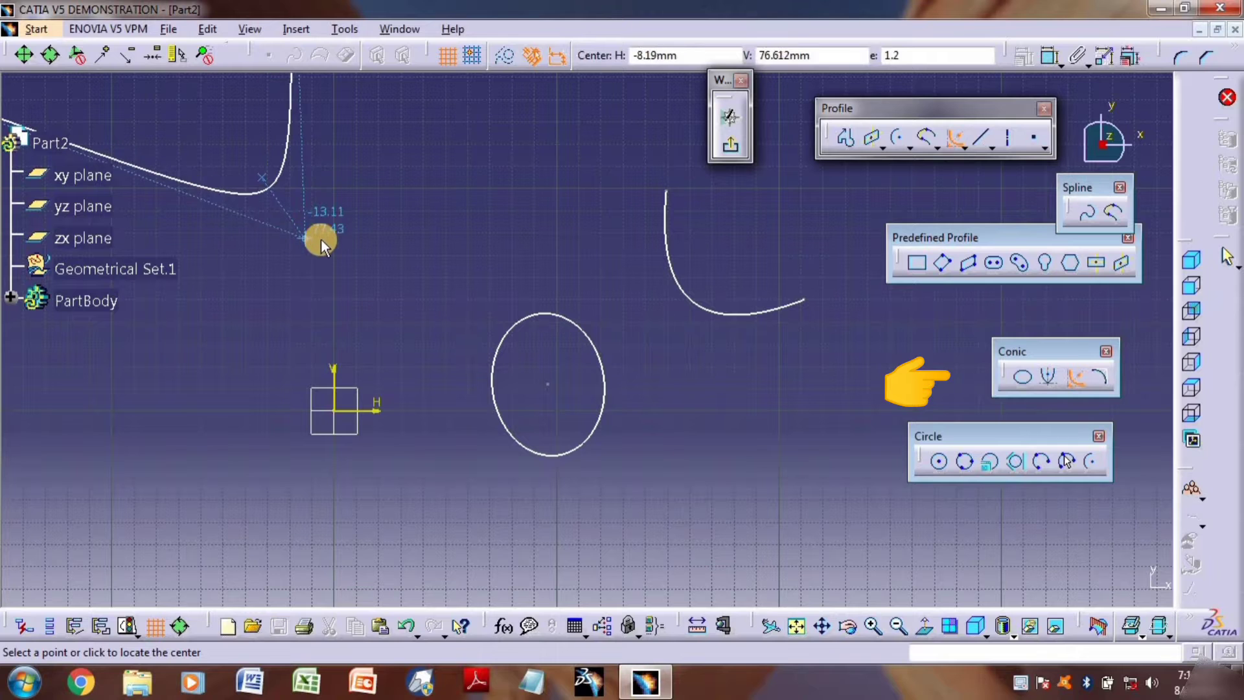
pyautogui.click(205, 198)
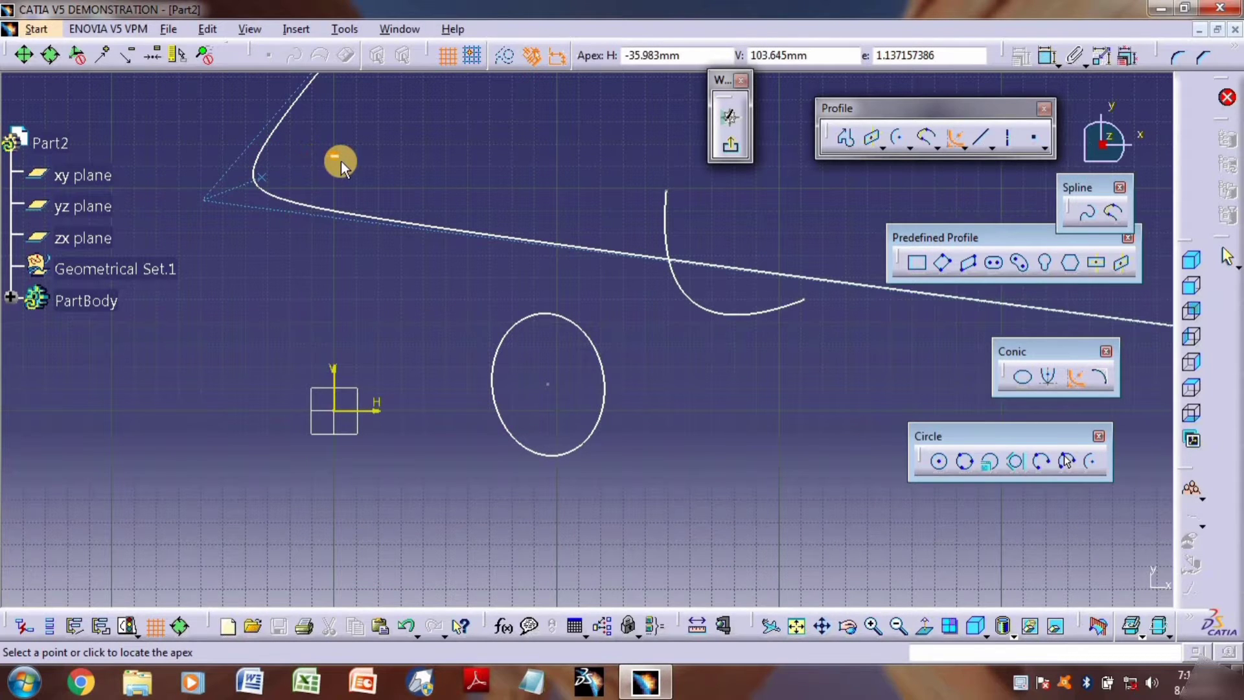
pyautogui.click(248, 141)
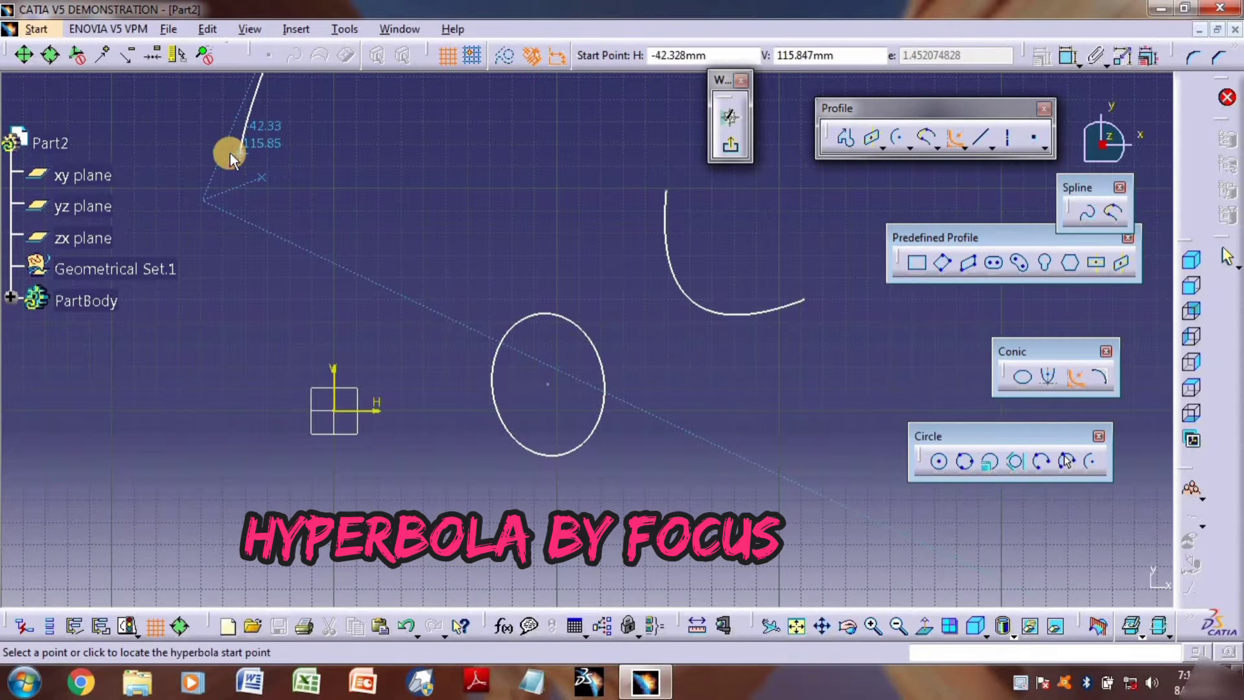
pyautogui.click(365, 299)
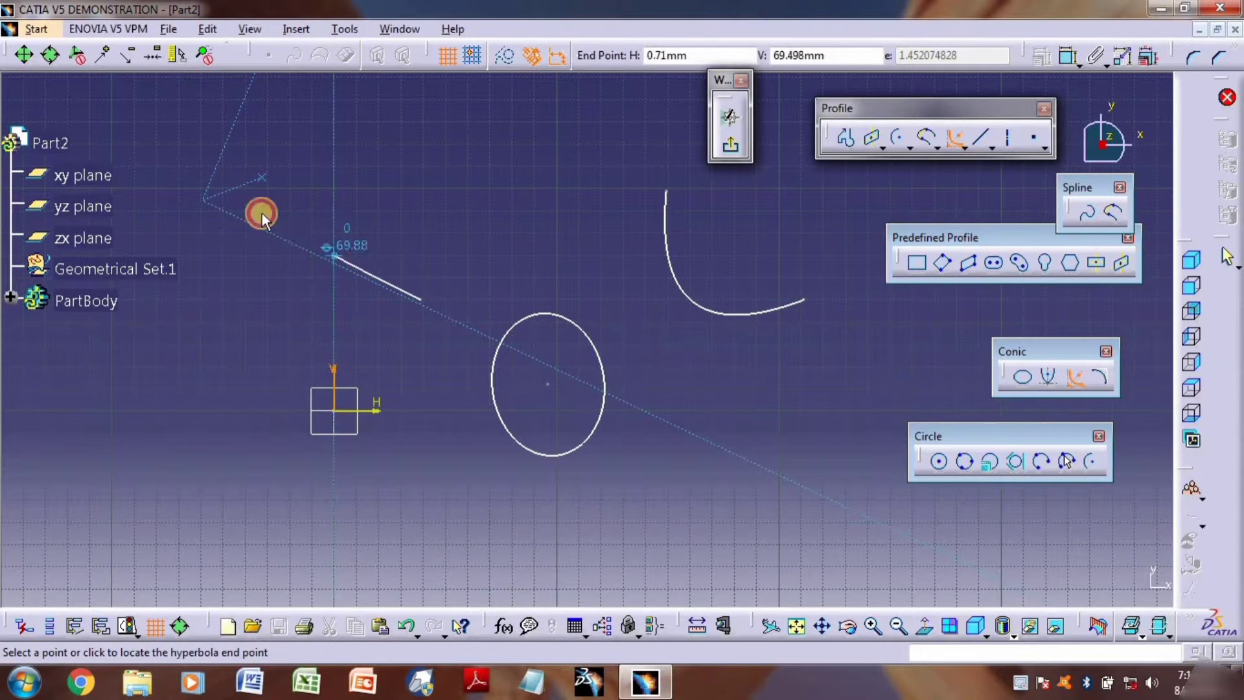
pyautogui.click(233, 95)
# Sketch a conic above the parabola, starting at about H 102.4 mm, V 165.1 mm, with end tangents and a passing point.
pyautogui.moveTo(152, 177); pyautogui.dragTo(31, 253, button='middle')
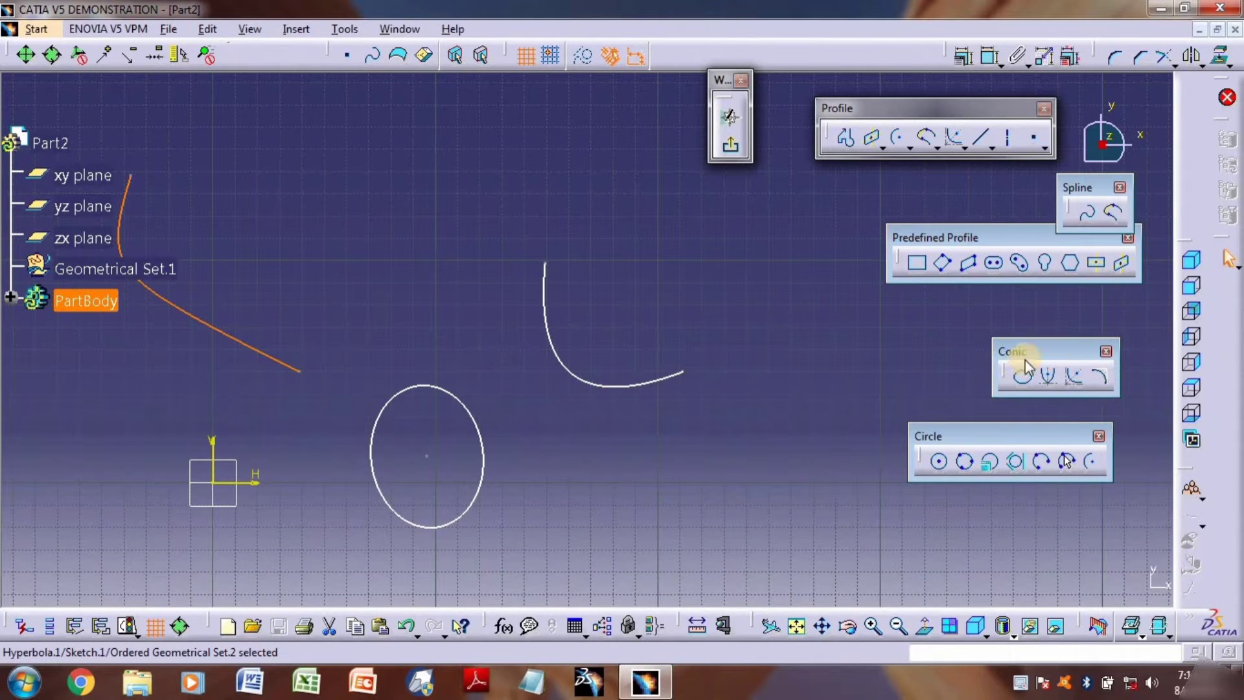
pyautogui.click(1100, 377)
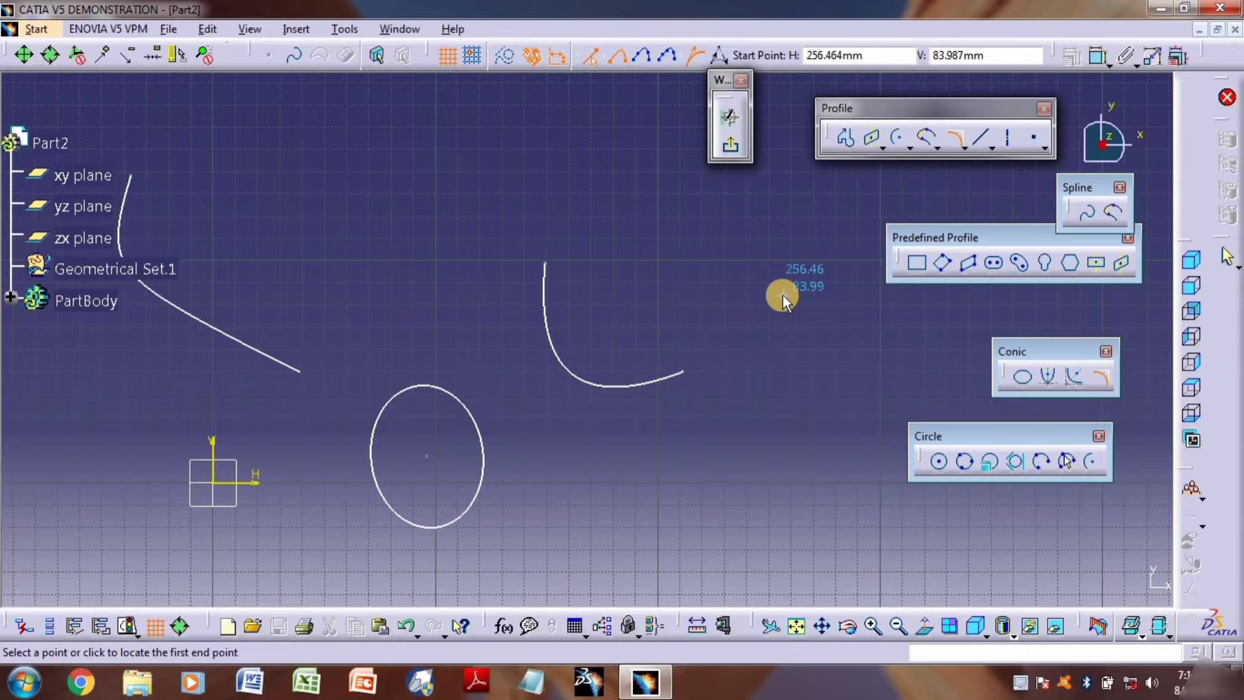
pyautogui.click(442, 115)
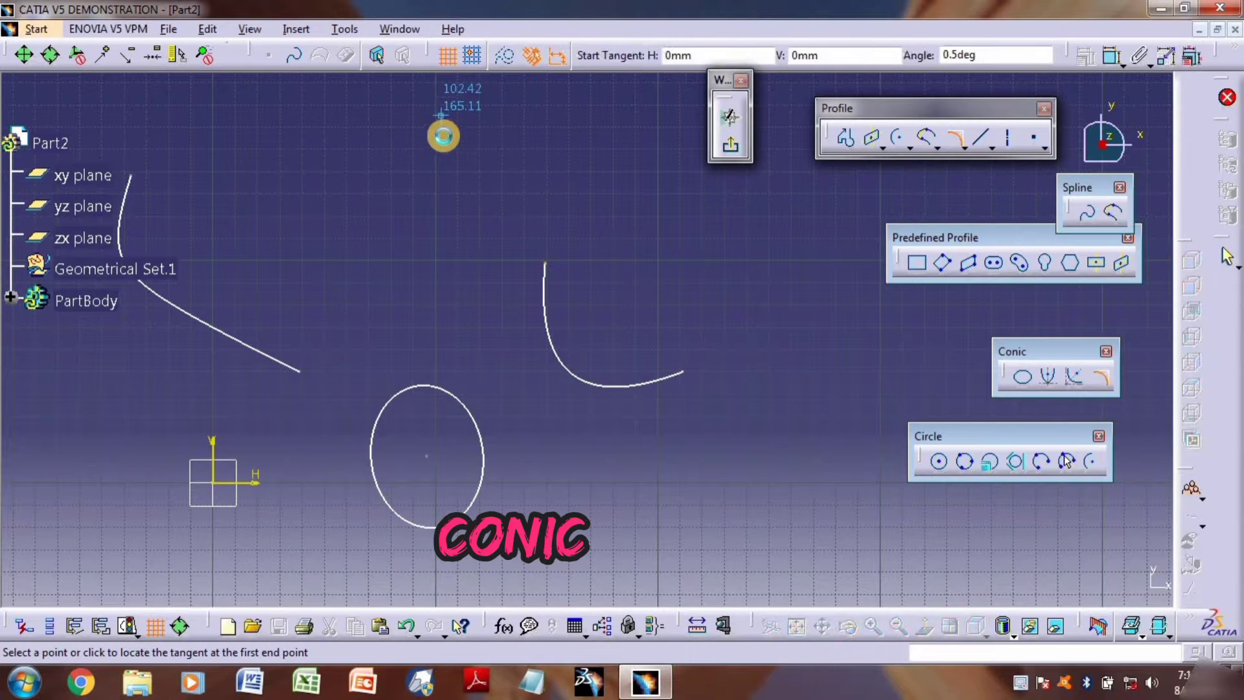
pyautogui.click(460, 214)
pyautogui.click(572, 144)
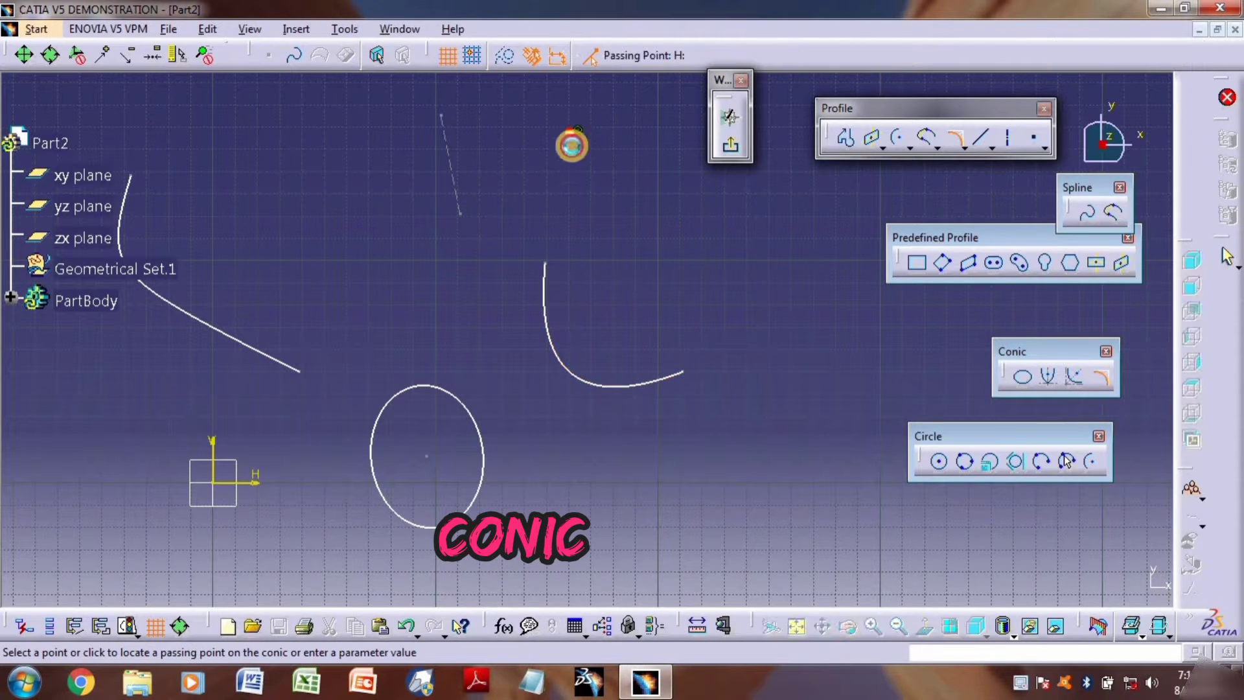
pyautogui.click(524, 211)
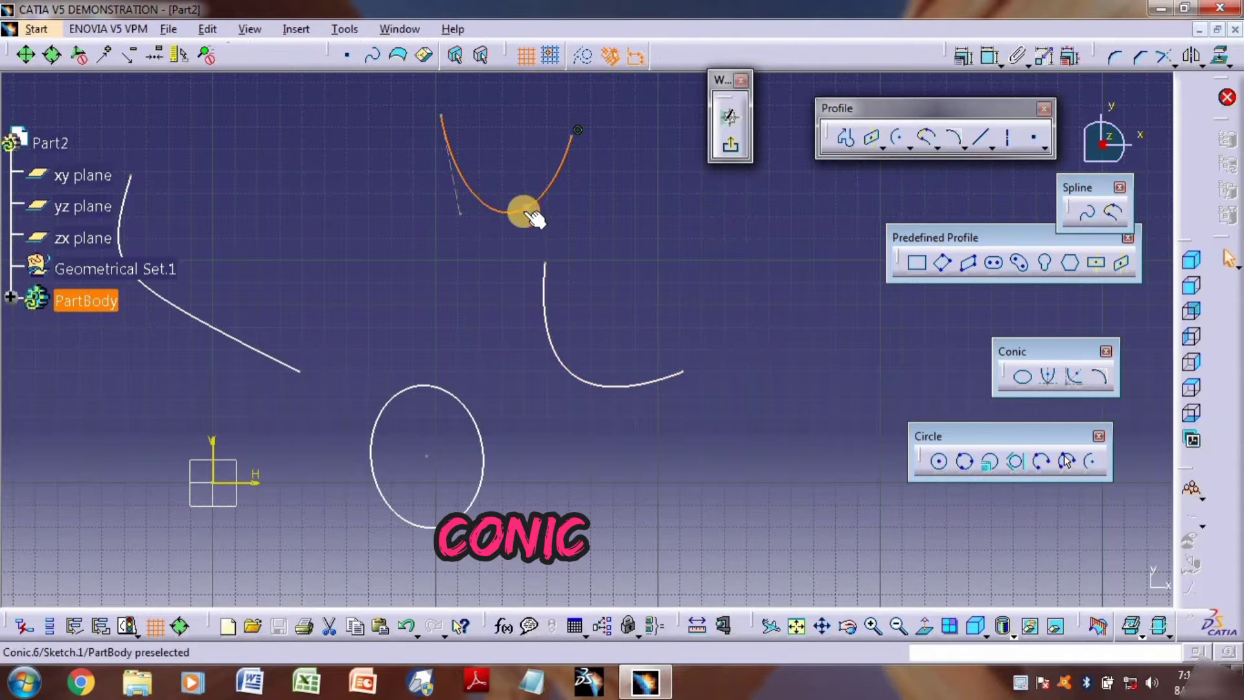
pyautogui.moveTo(511, 216)
pyautogui.mouseDown()
pyautogui.moveTo(526, 204)
pyautogui.moveTo(514, 160)
pyautogui.moveTo(520, 210)
pyautogui.mouseUp()
# Fold the floating Circle and Conic toolsets back into Profile and reposition the Spline toolset just beneath it.
pyautogui.moveTo(611, 208); pyautogui.dragTo(445, 249, button='middle')
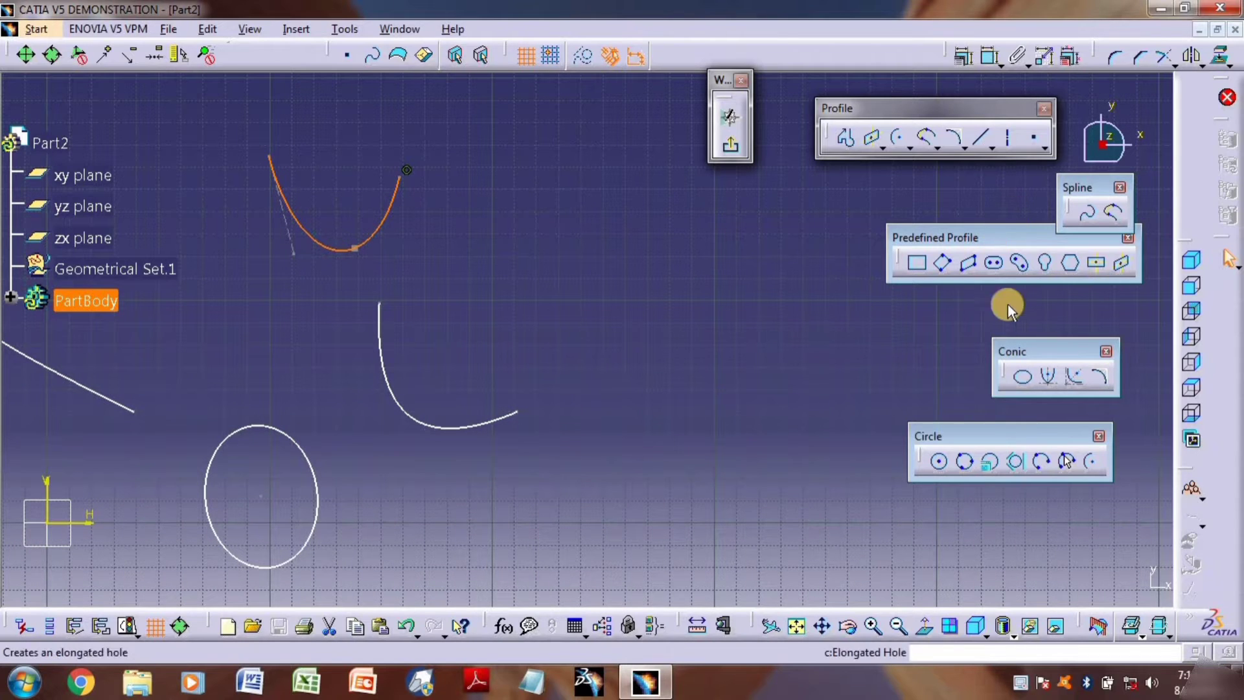
pyautogui.click(910, 145)
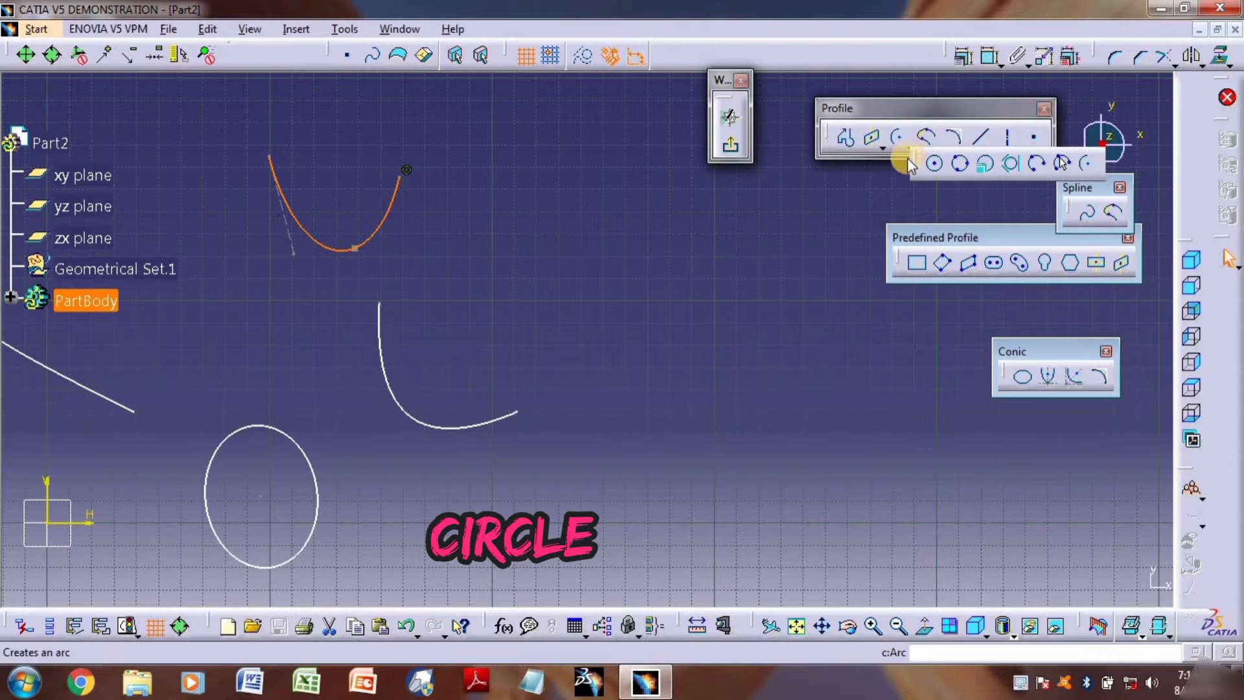
pyautogui.click(939, 145)
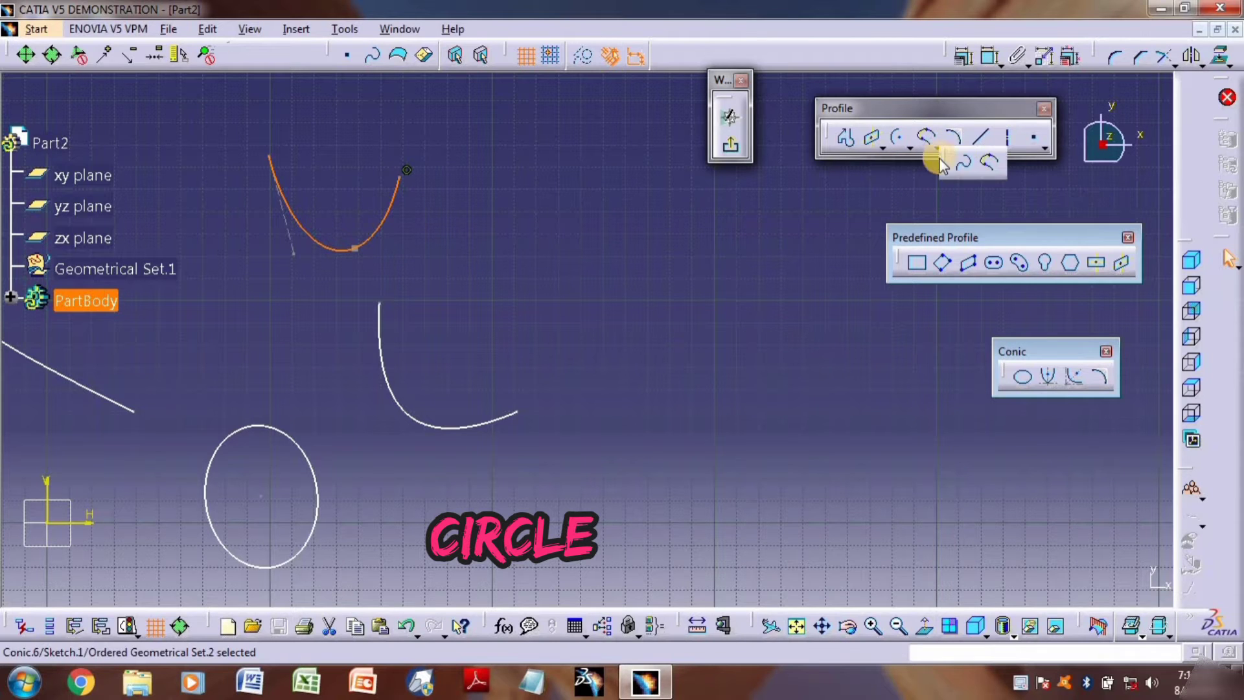
pyautogui.moveTo(950, 163); pyautogui.dragTo(893, 192)
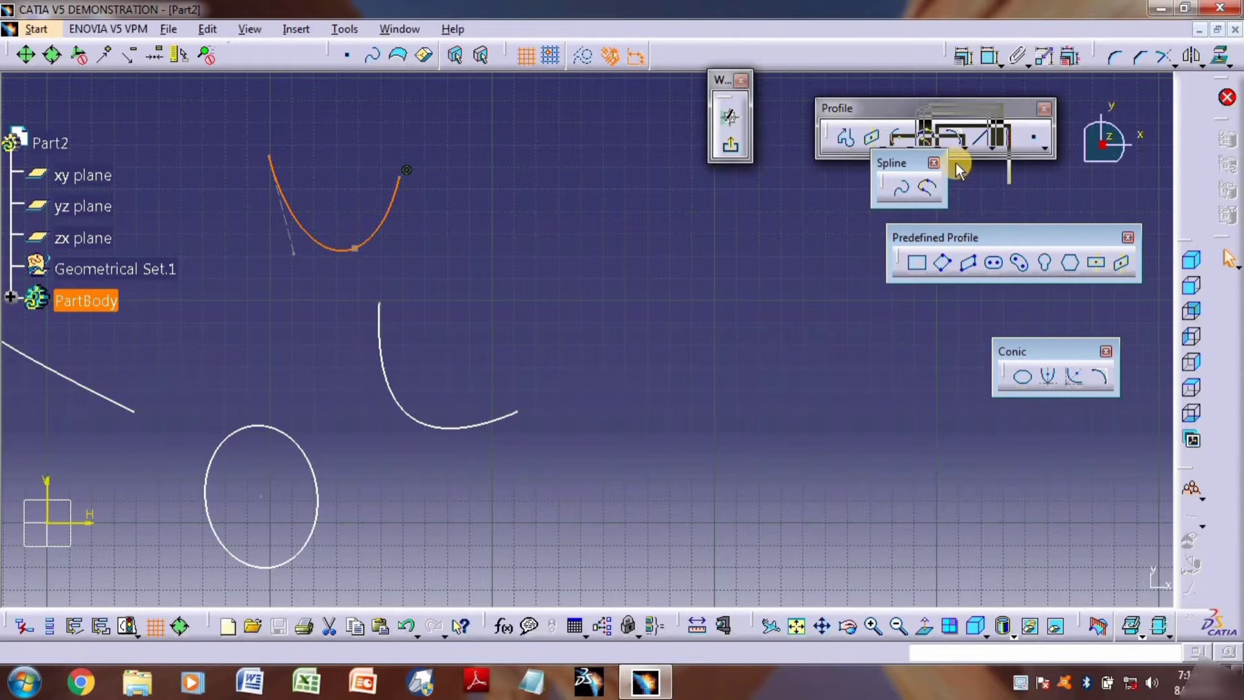
pyautogui.click(963, 140)
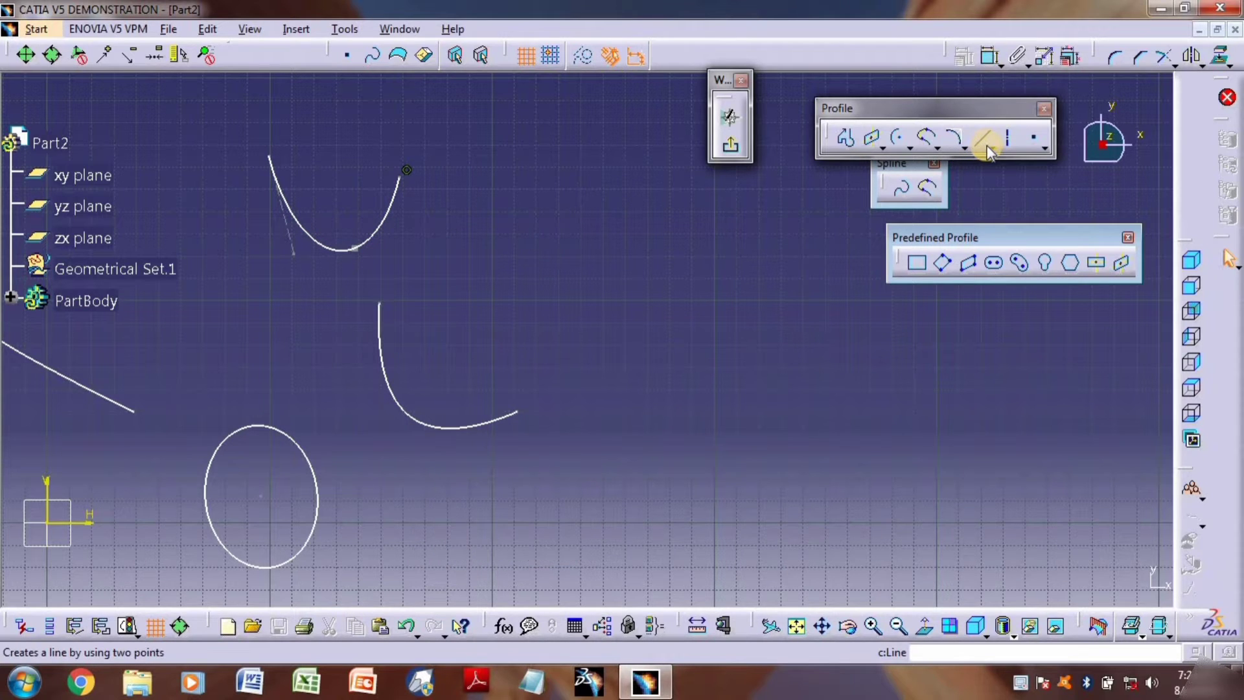
# Sketch a two-point line sloping downwards in the empty area beyond the conic curve.
pyautogui.click(986, 145)
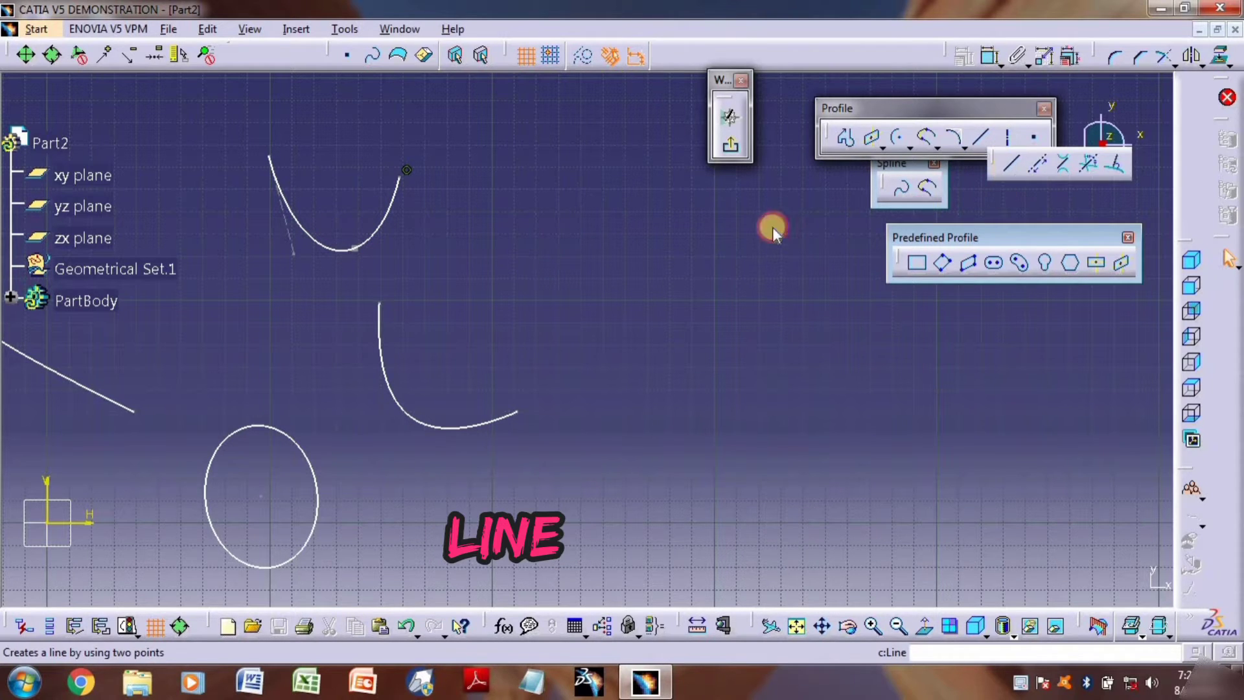
pyautogui.click(555, 176)
pyautogui.click(686, 275)
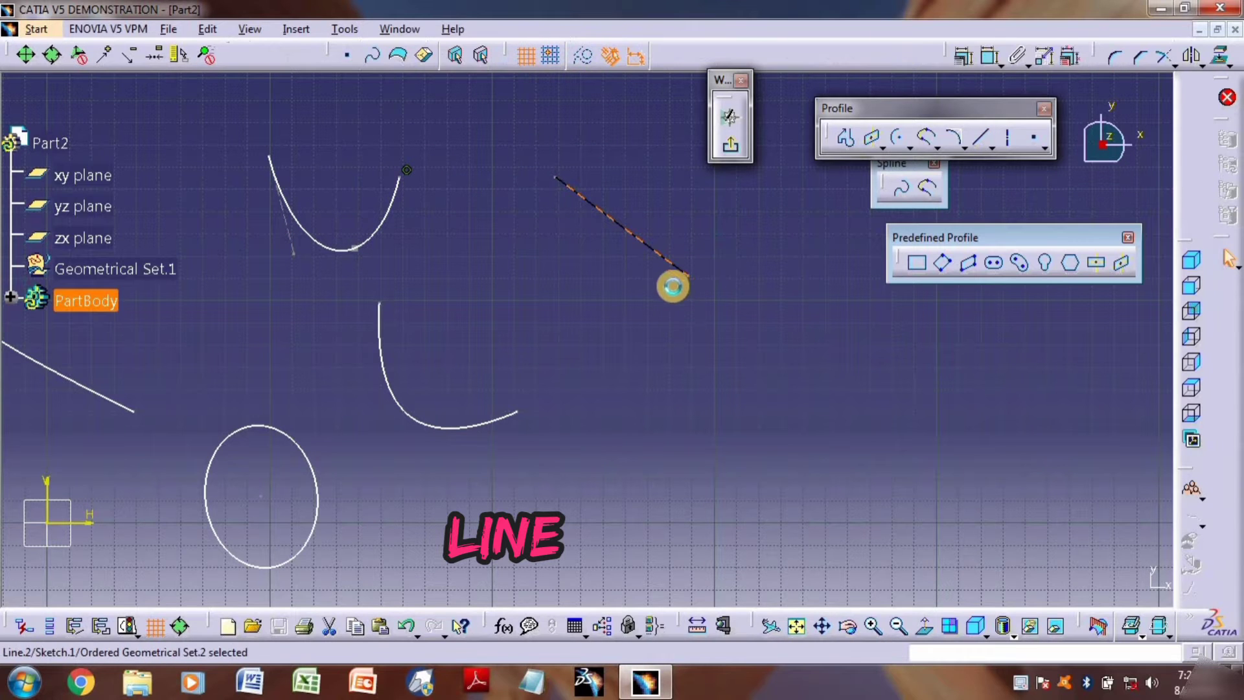
# Detach the Line toolset from Profile and place it as a floating toolset beside the Workbench toolset.
pyautogui.moveTo(763, 277); pyautogui.dragTo(603, 305, button='middle')
pyautogui.click(992, 148)
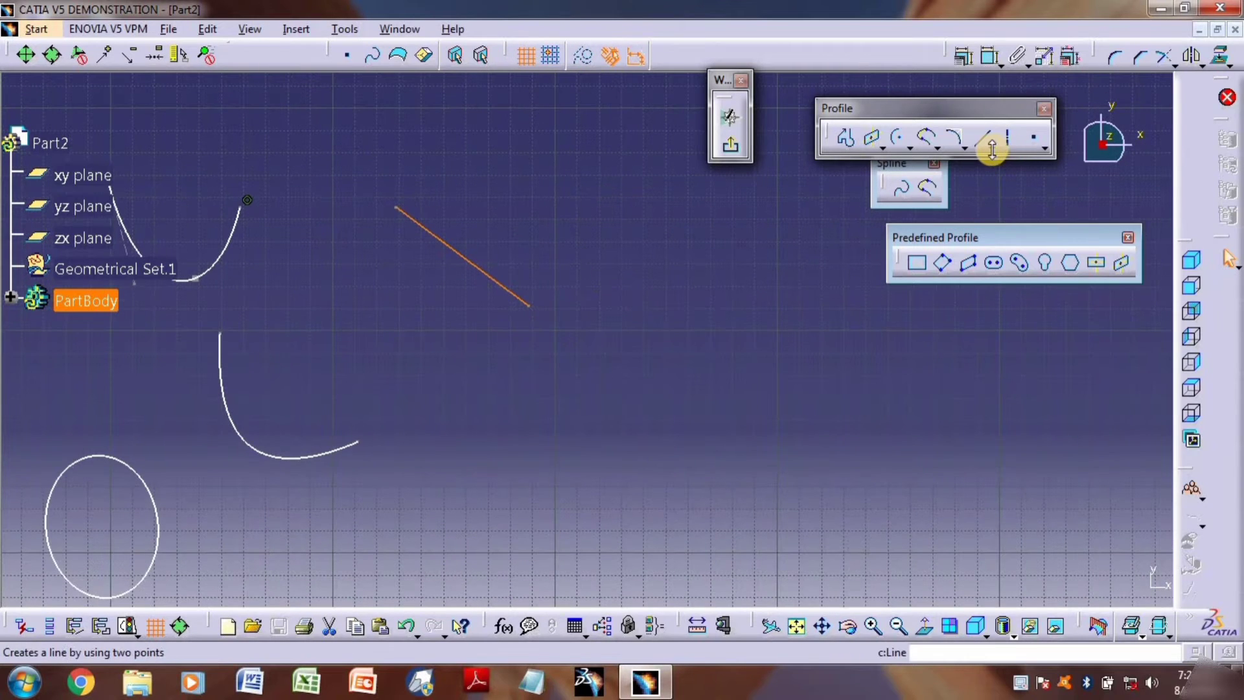
pyautogui.click(993, 148)
pyautogui.moveTo(986, 159); pyautogui.dragTo(563, 150)
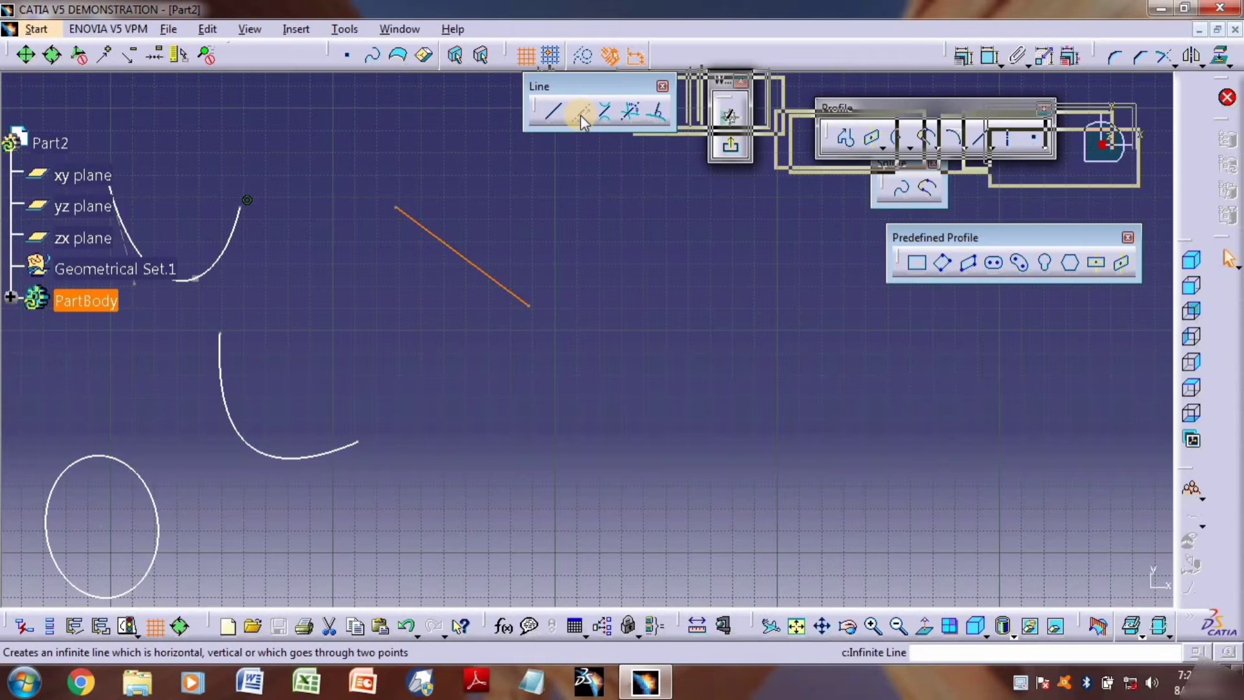
# Create a horizontal infinite line through the lower endpoint of the sloping line.
pyautogui.click(581, 113)
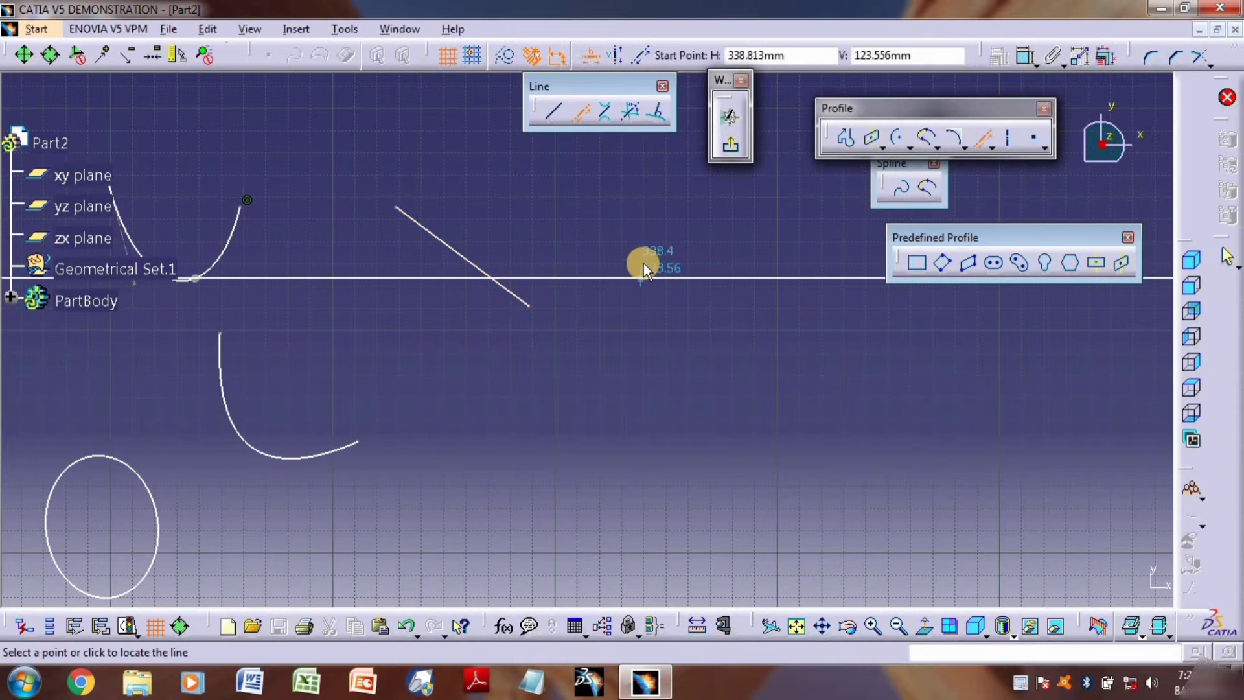
pyautogui.click(643, 258)
pyautogui.click(647, 303)
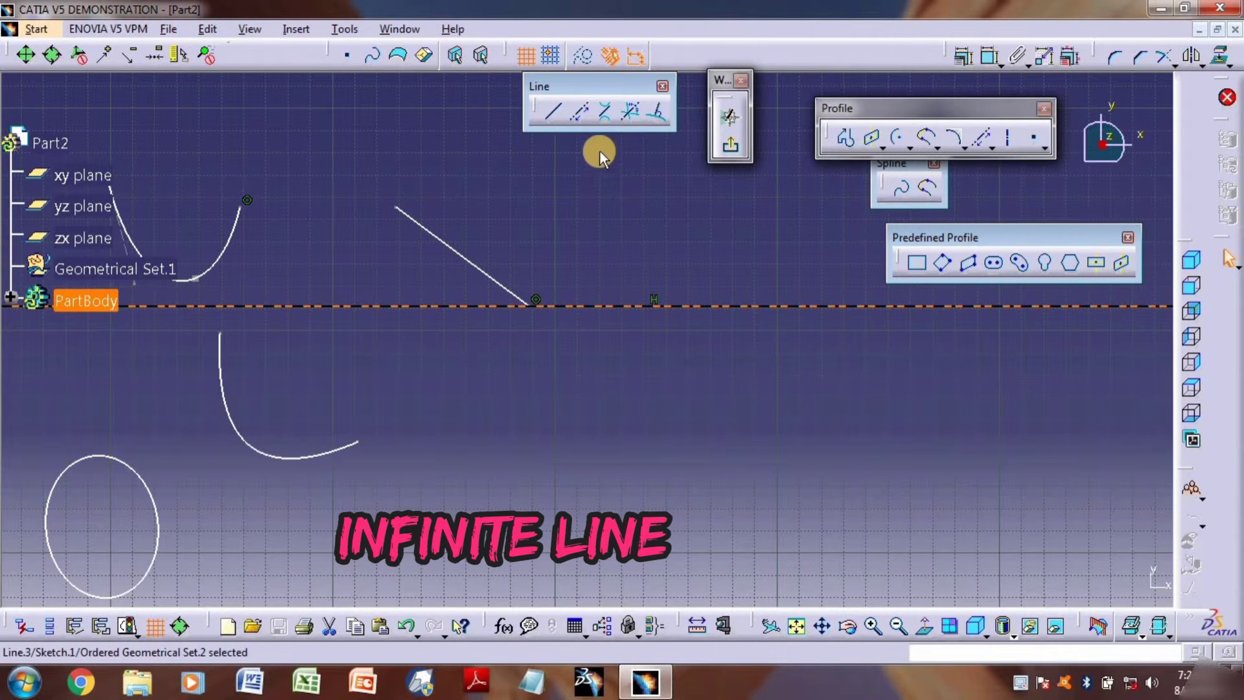
# Create a vertical infinite line crossing the horizontal one, beyond the sloping line.
pyautogui.click(577, 113)
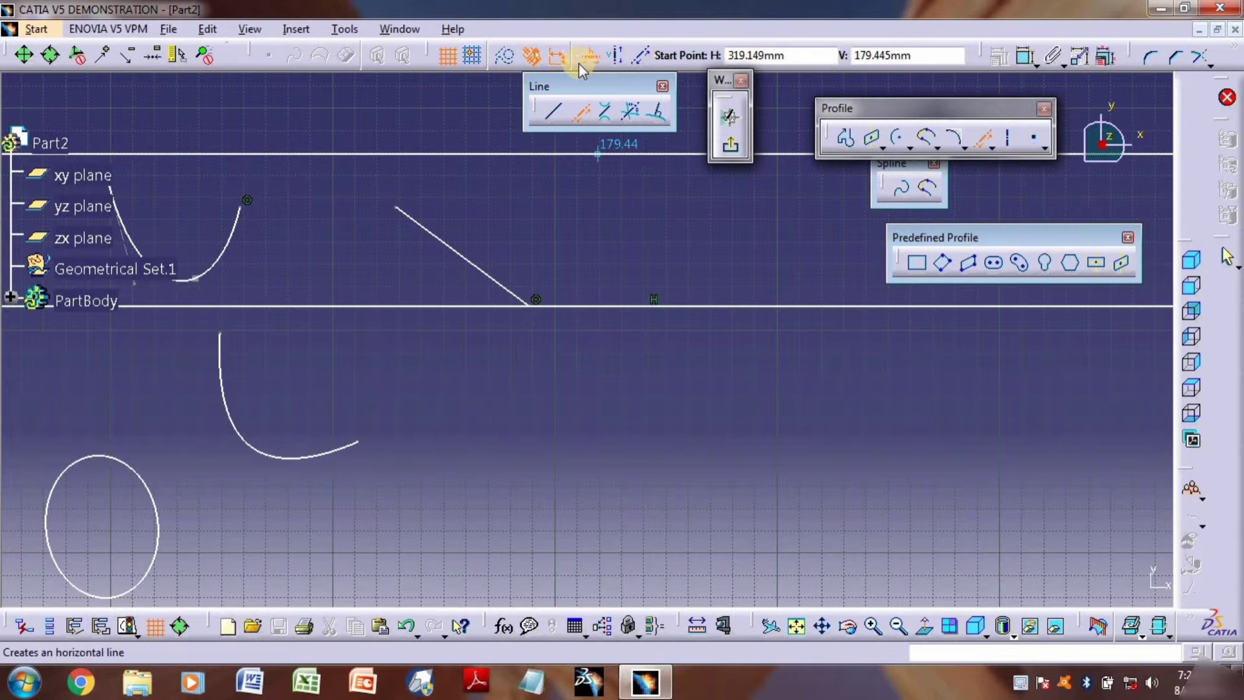
pyautogui.click(615, 55)
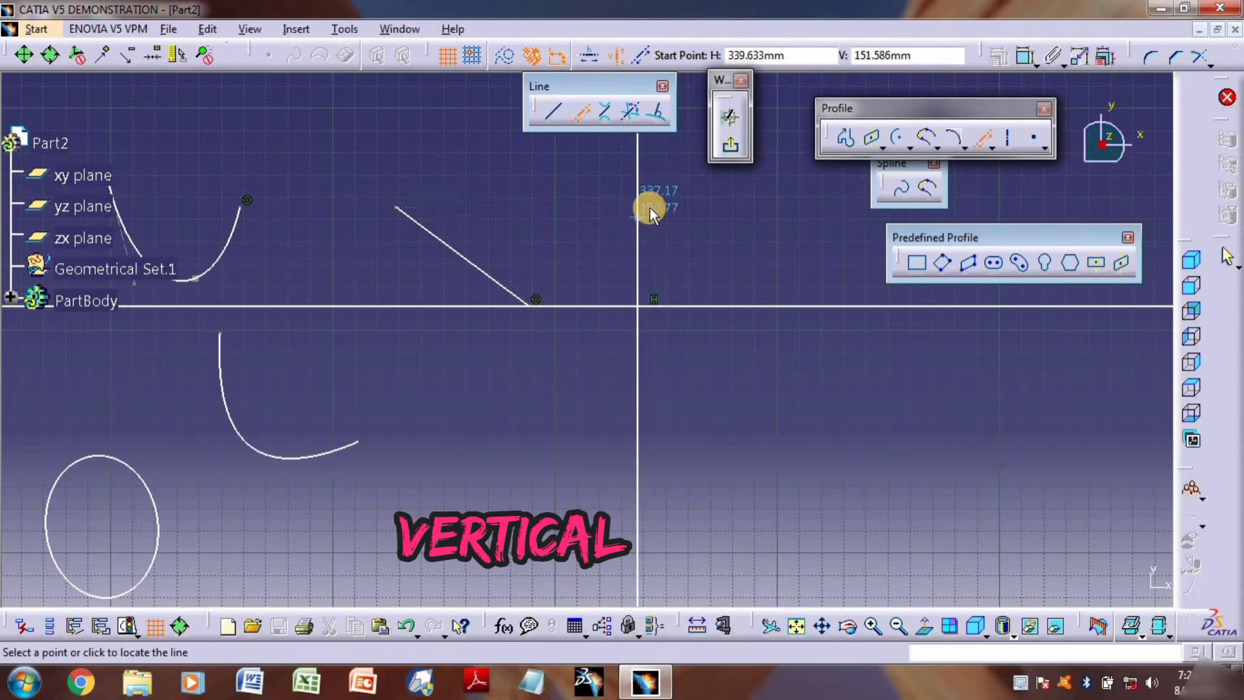
pyautogui.click(683, 242)
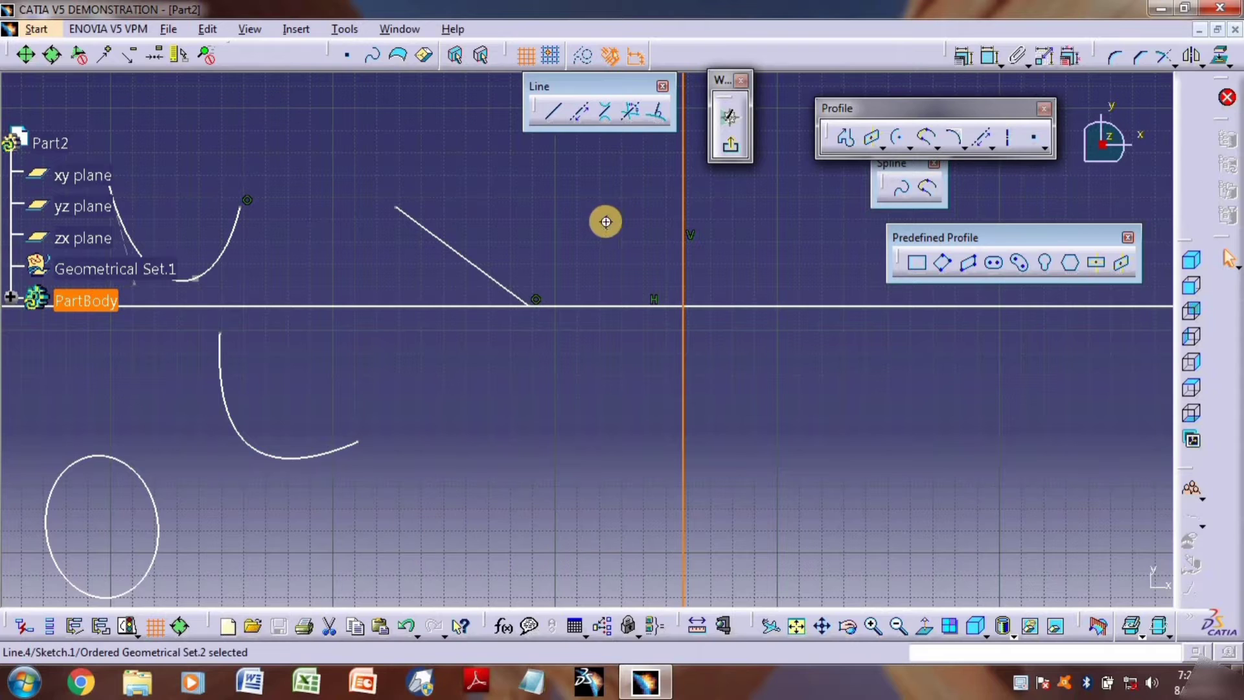
pyautogui.moveTo(606, 222); pyautogui.dragTo(525, 243, button='middle')
pyautogui.click(605, 111)
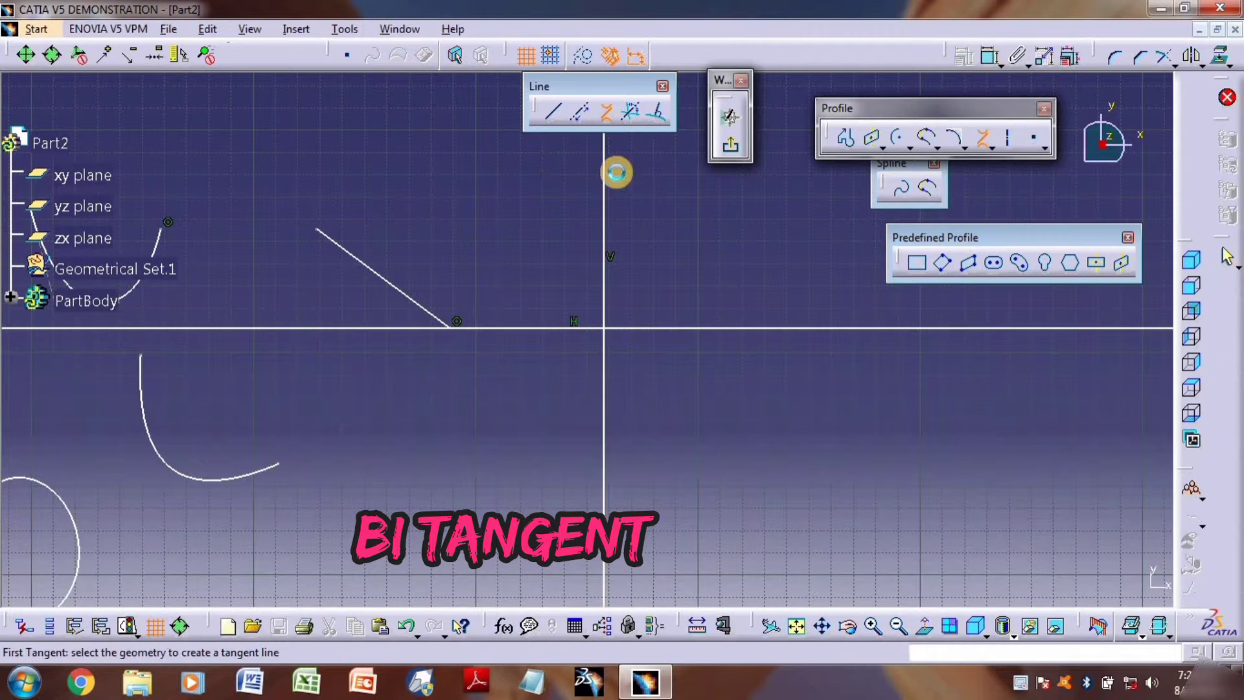
pyautogui.click(609, 116)
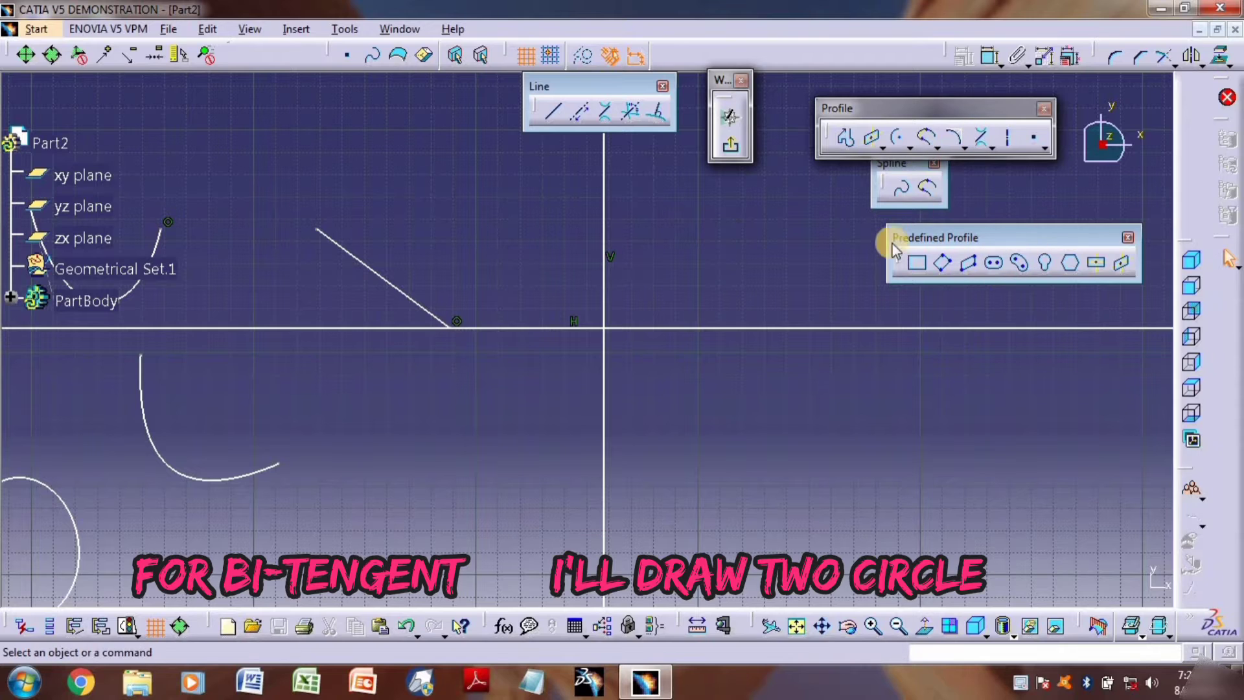
# Sketch a circle with a radius of about 24.5 mm above the horizontal infinite line, between the sloping and vertical lines.
pyautogui.click(883, 146)
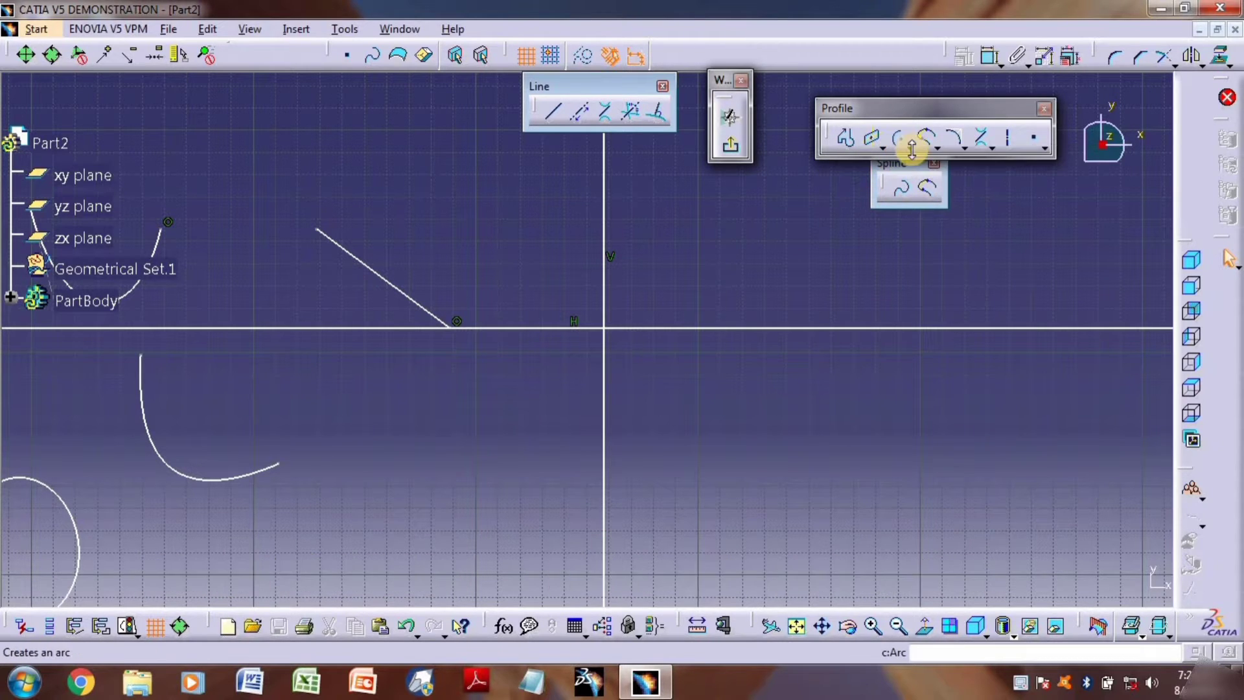
pyautogui.click(909, 149)
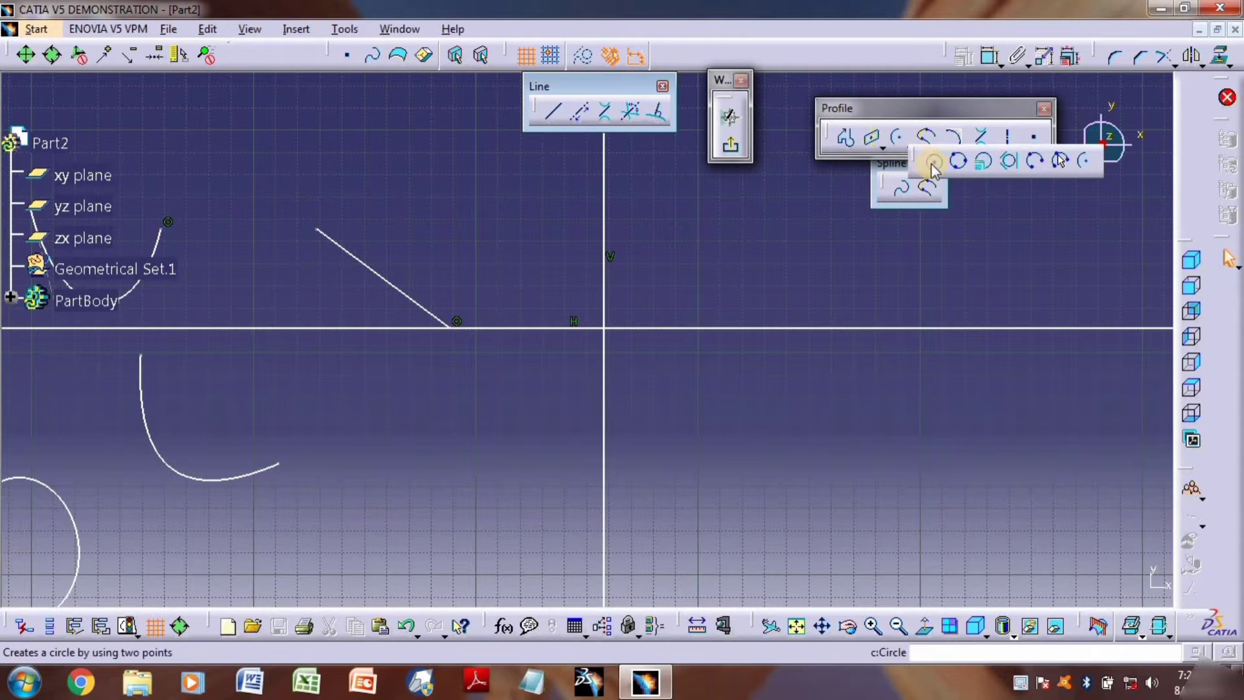
pyautogui.click(934, 163)
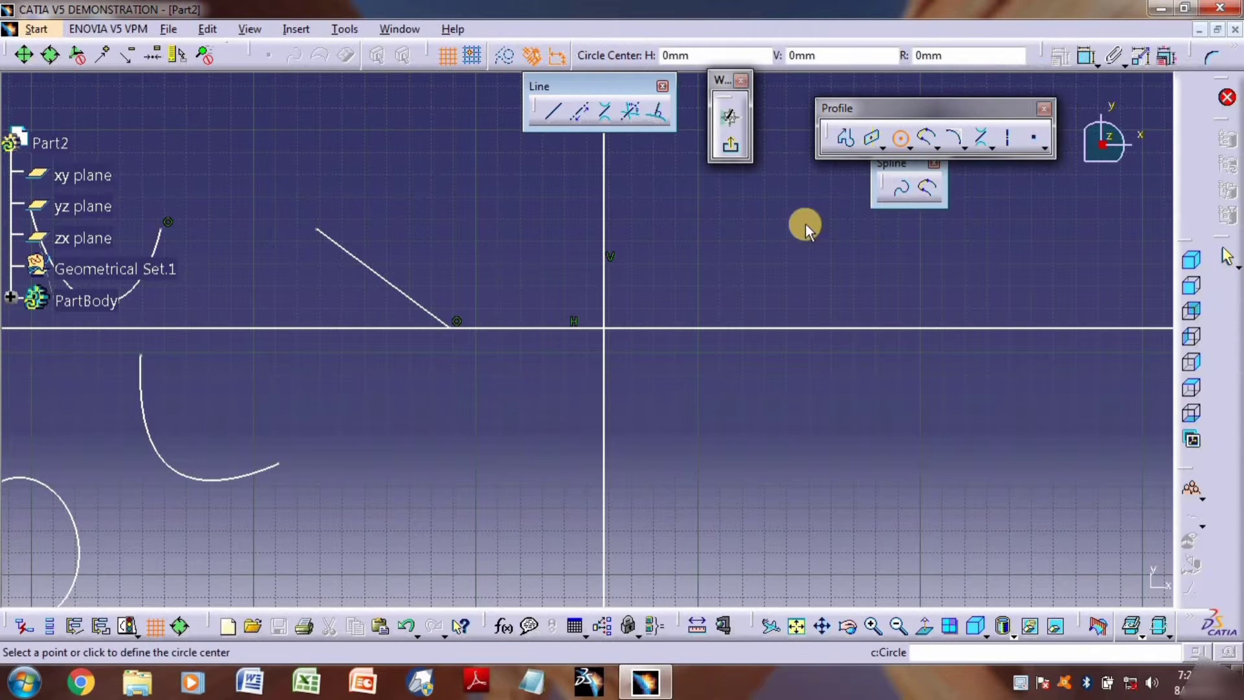
pyautogui.click(486, 207)
pyautogui.click(525, 247)
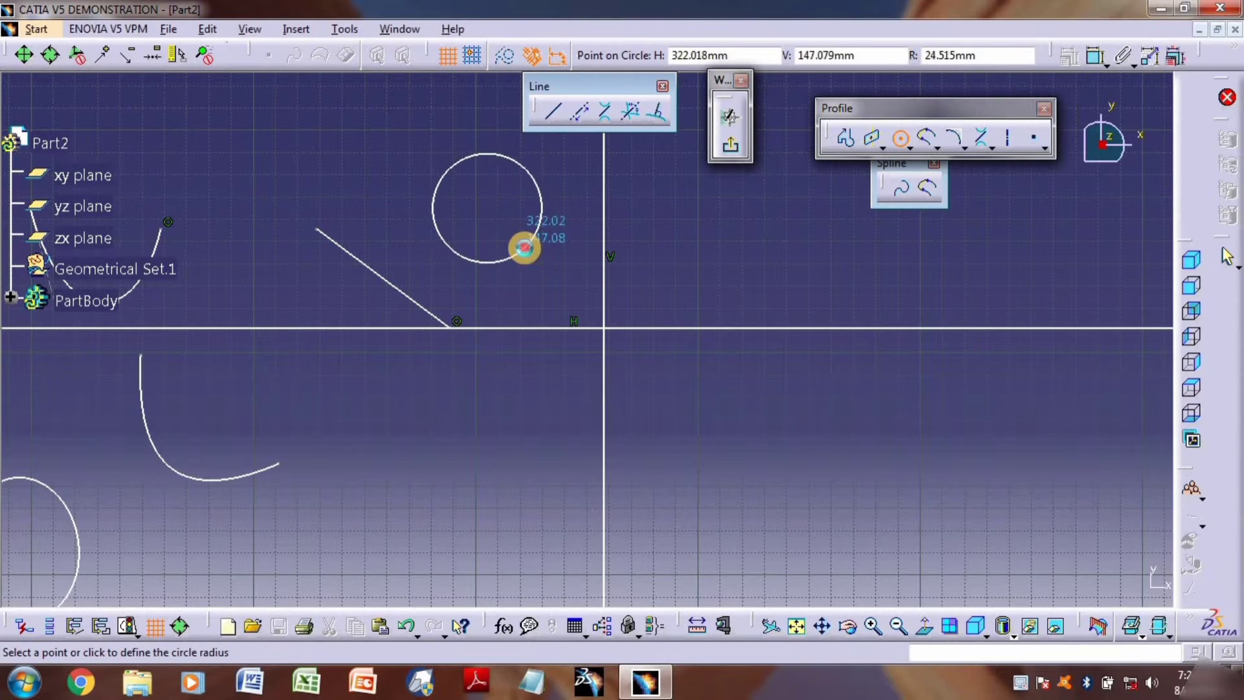
# Sketch a second circle, about the same size as the first, beyond the vertical infinite line and above the horizontal one.
pyautogui.click(901, 139)
pyautogui.click(678, 236)
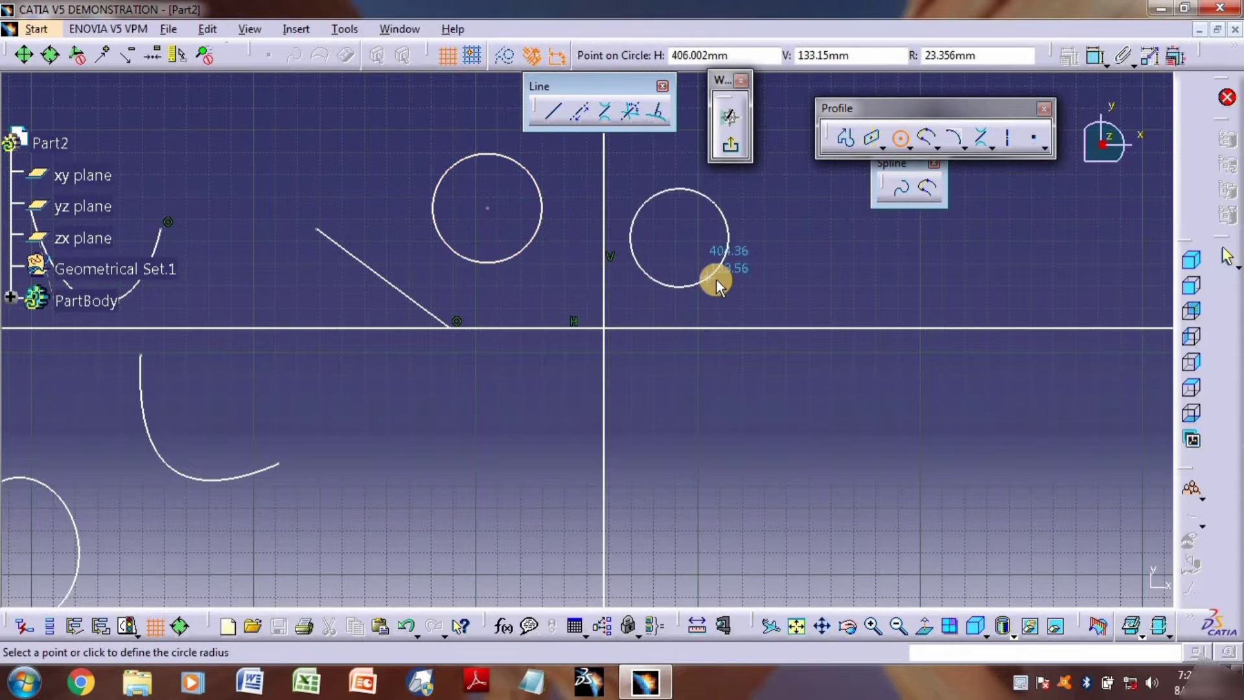
pyautogui.click(717, 279)
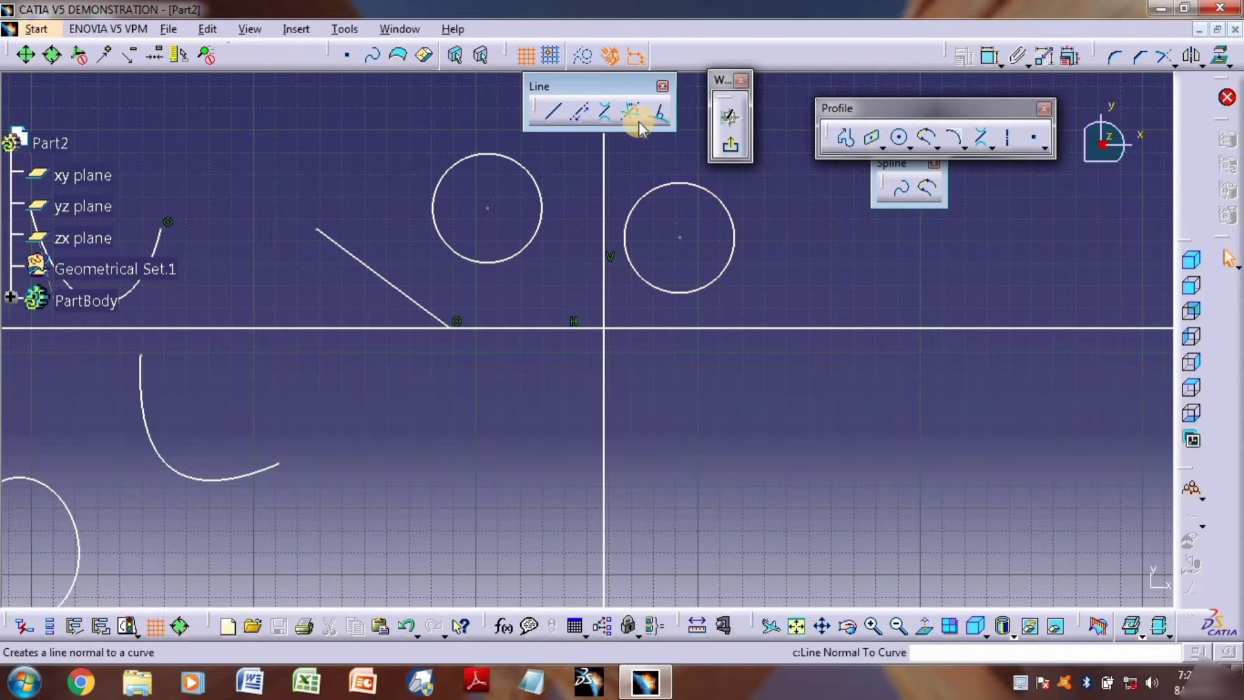
# Create a bi-tangent line joining the upper sides of the two circles.
pyautogui.click(607, 112)
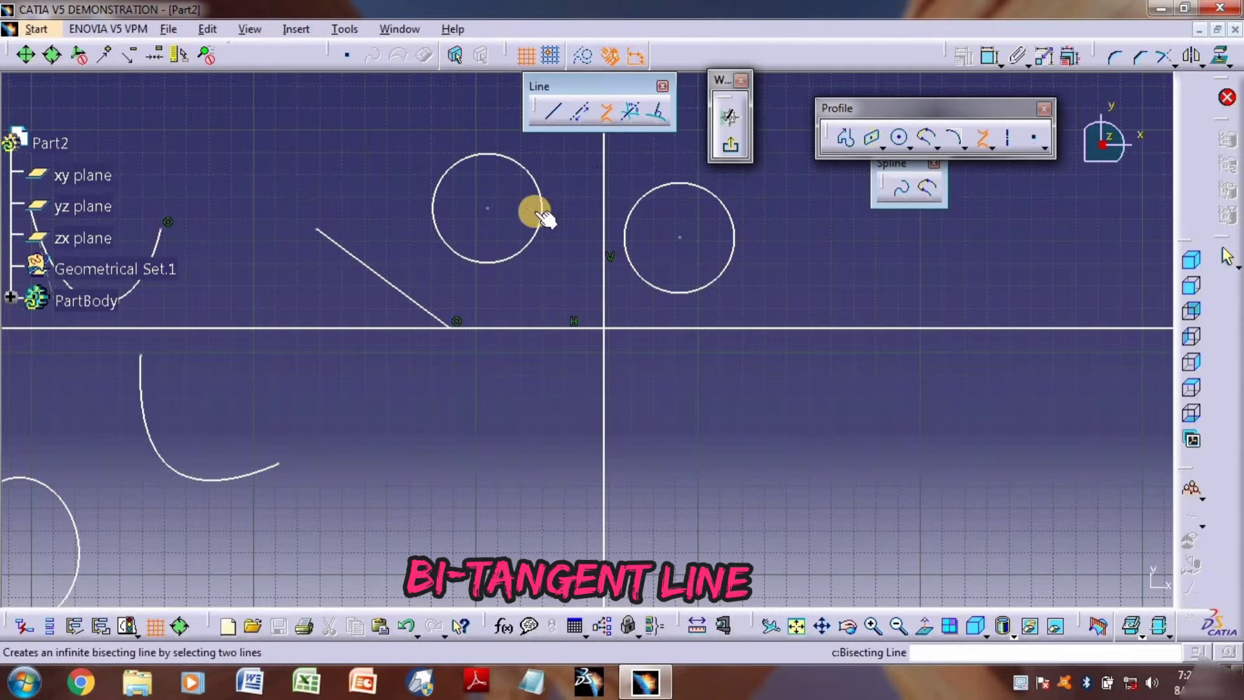
pyautogui.click(499, 158)
pyautogui.click(674, 183)
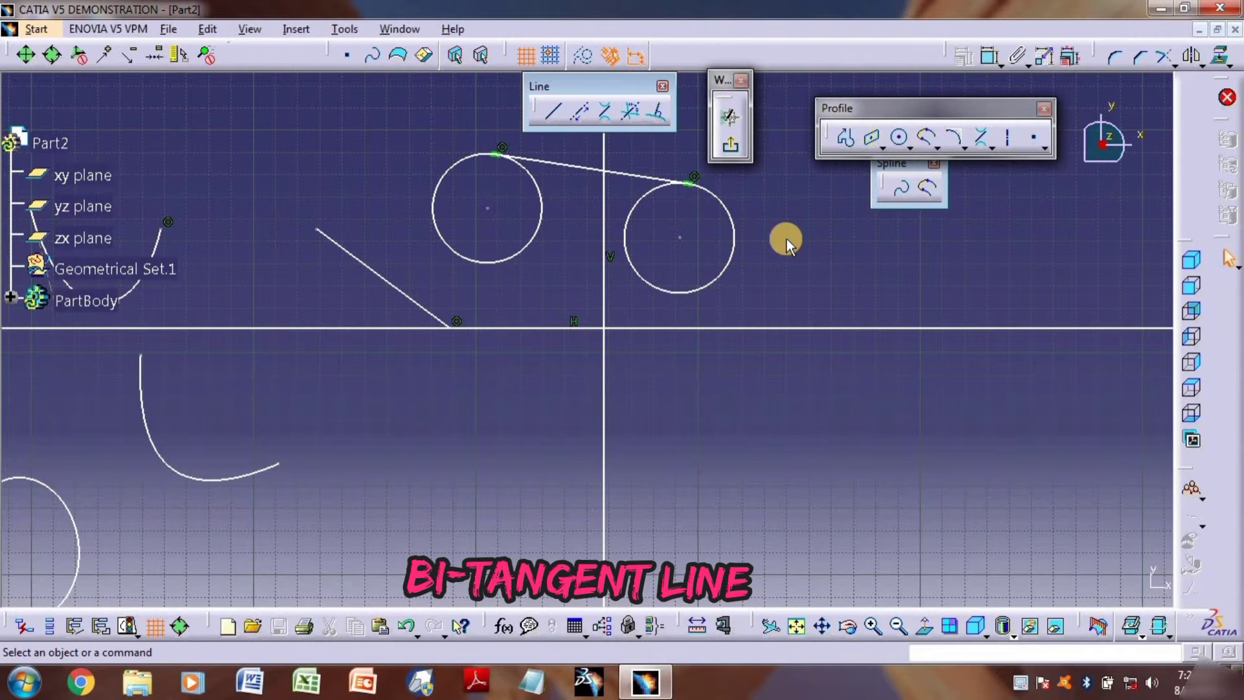
# Create a bisecting line between the vertical and horizontal infinite lines.
pyautogui.moveTo(786, 245)
pyautogui.mouseDown(button='middle')
pyautogui.moveTo(611, 305)
pyautogui.moveTo(419, 328)
pyautogui.mouseUp(button='middle')
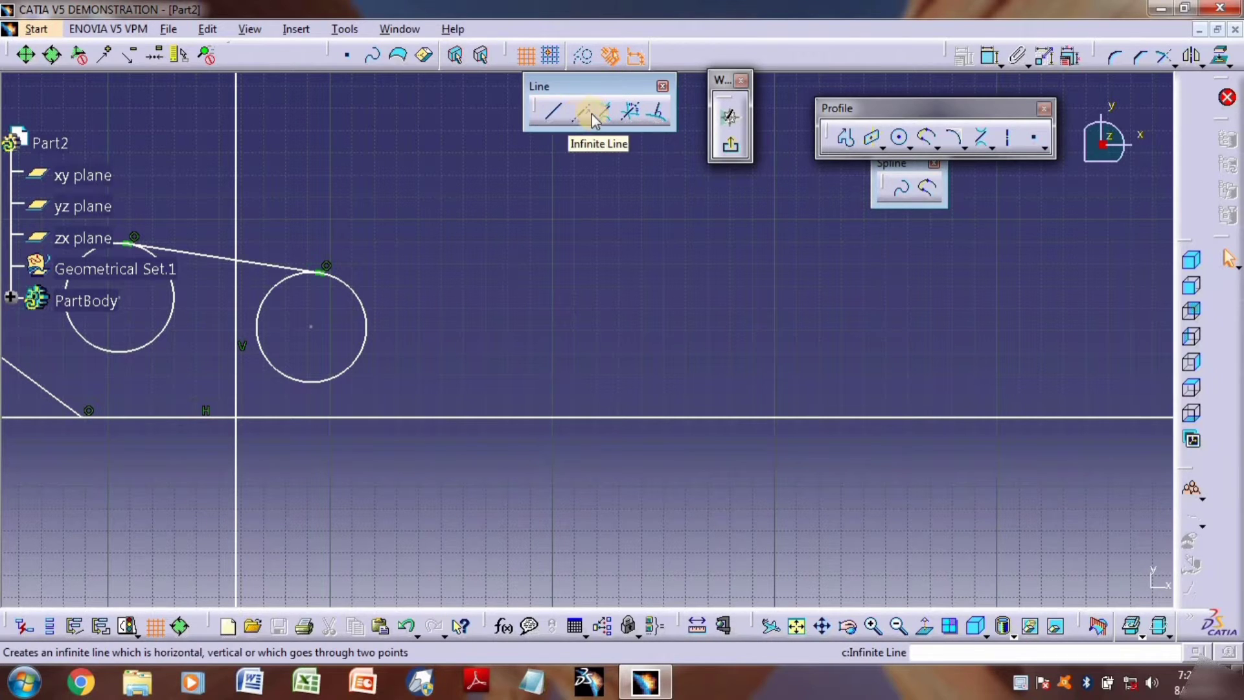
pyautogui.click(630, 113)
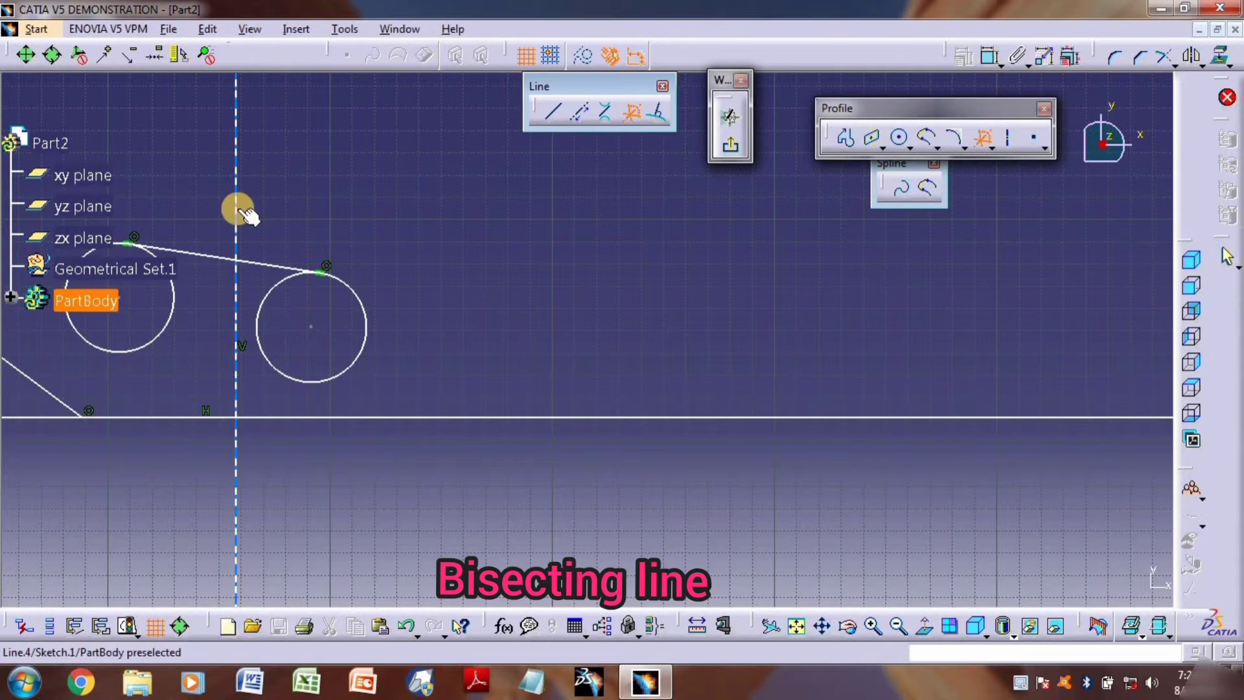
pyautogui.click(254, 262)
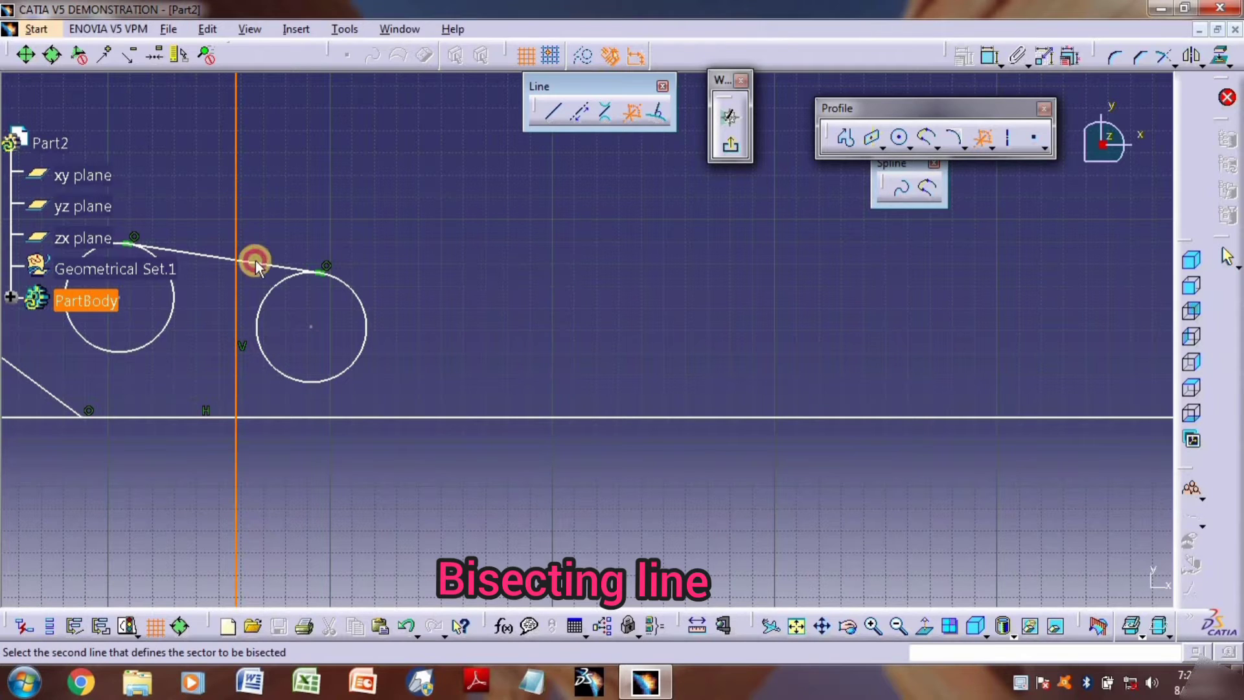
pyautogui.click(431, 416)
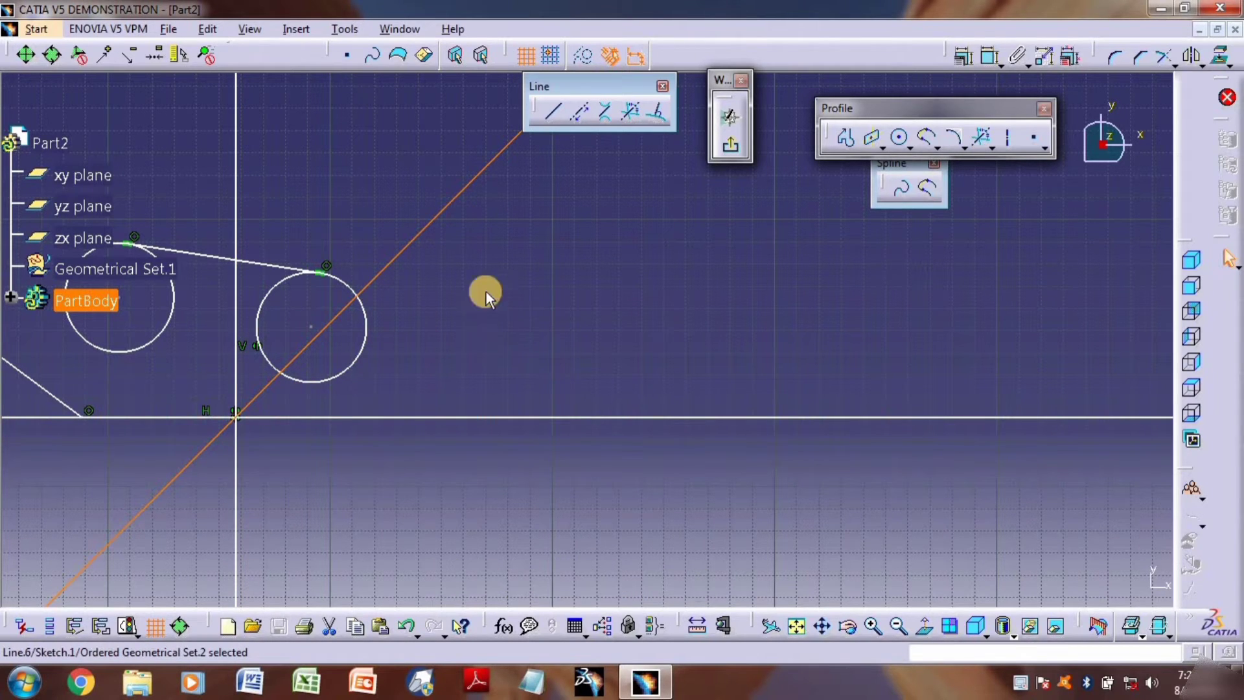
# Create a line normal to the second circle, running from its upper left edge to the vertical infinite line.
pyautogui.moveTo(486, 292)
pyautogui.mouseDown(button='middle')
pyautogui.moveTo(495, 324)
pyautogui.moveTo(669, 266)
pyautogui.mouseUp(button='middle')
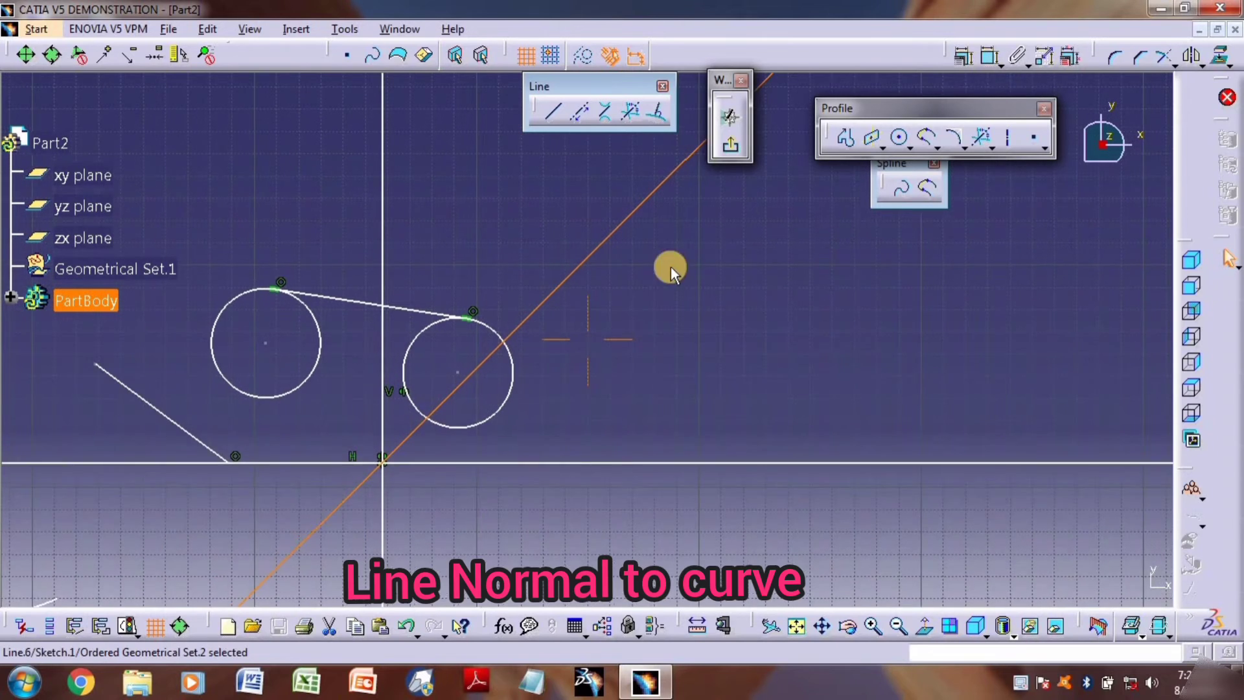
pyautogui.click(665, 113)
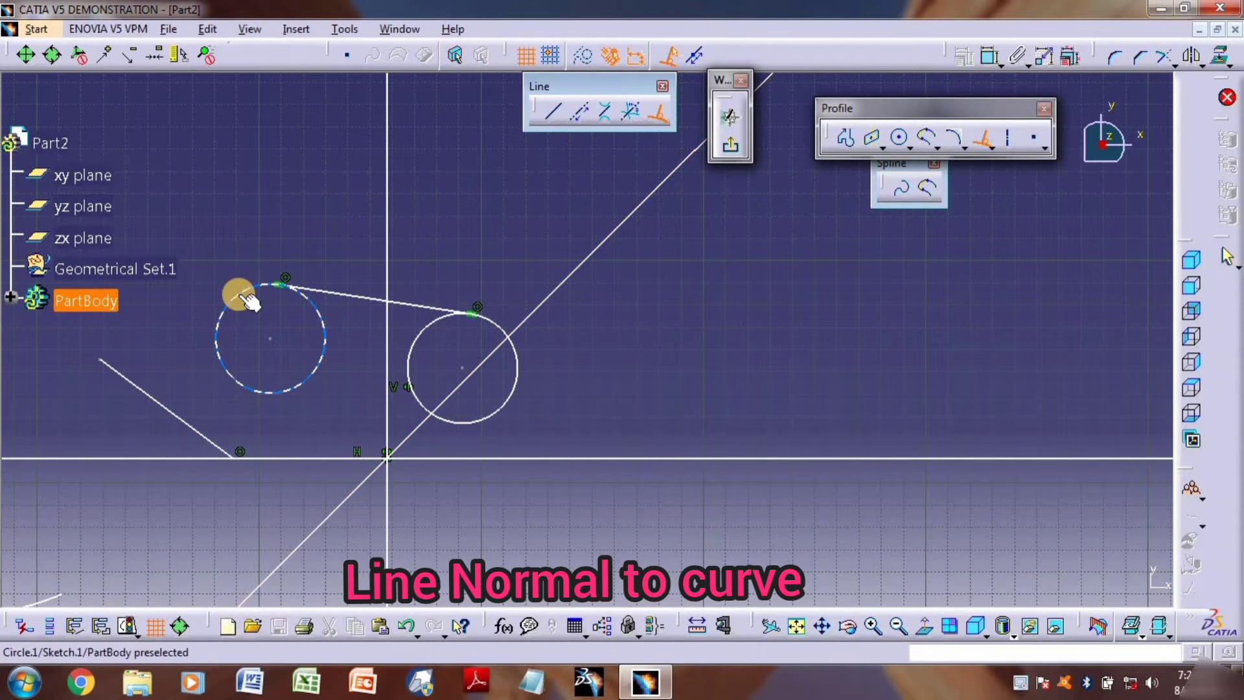
pyautogui.click(422, 328)
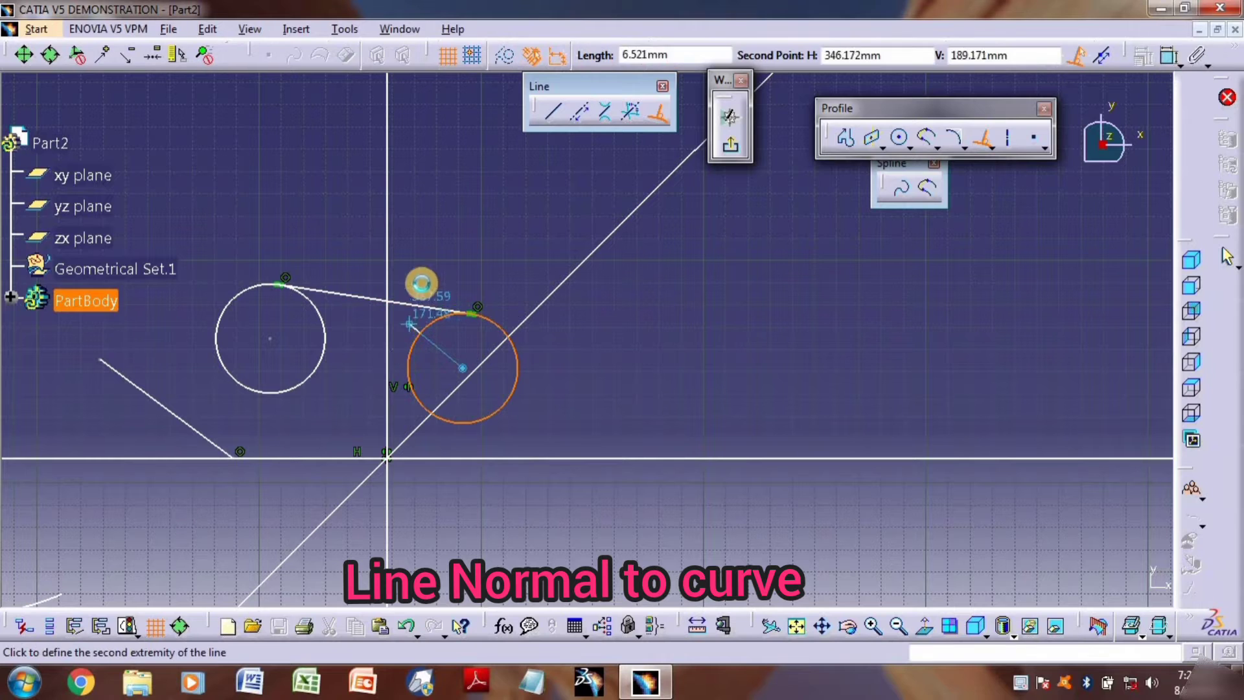
pyautogui.click(387, 189)
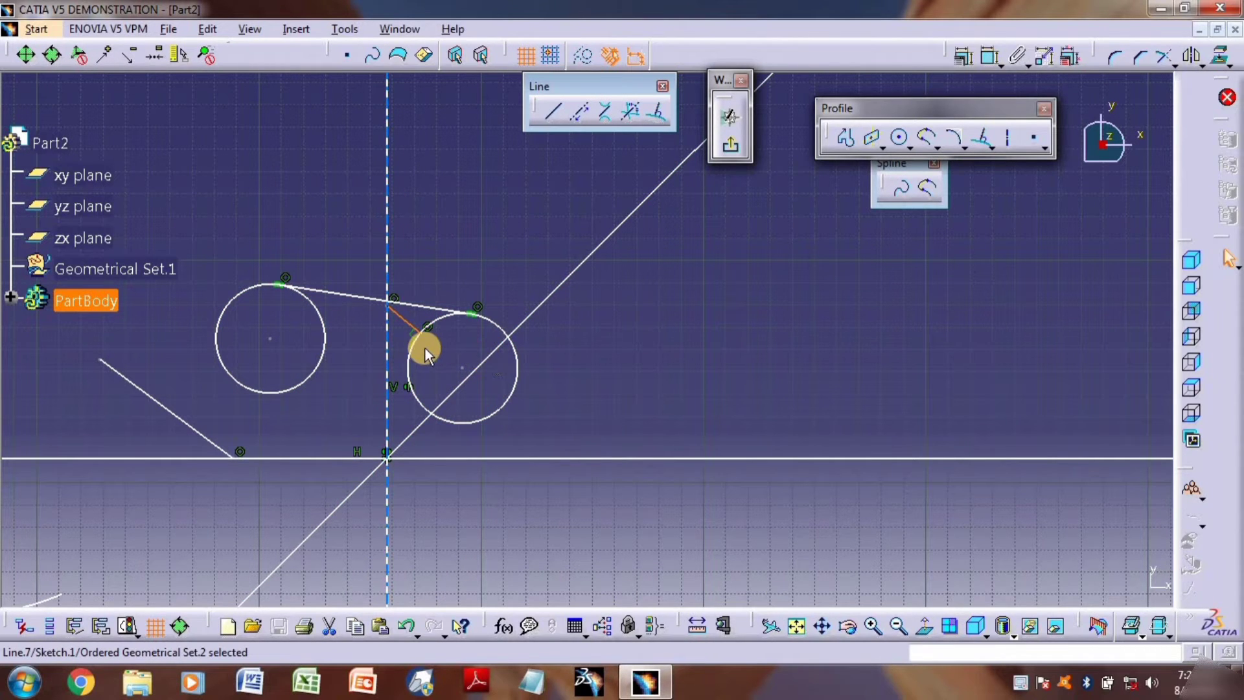
# Sketch a larger third circle below the bisecting line, clear of the two tangent circles.
pyautogui.moveTo(620, 305)
pyautogui.mouseDown(button='middle')
pyautogui.moveTo(434, 339)
pyautogui.moveTo(417, 422)
pyautogui.mouseUp(button='middle')
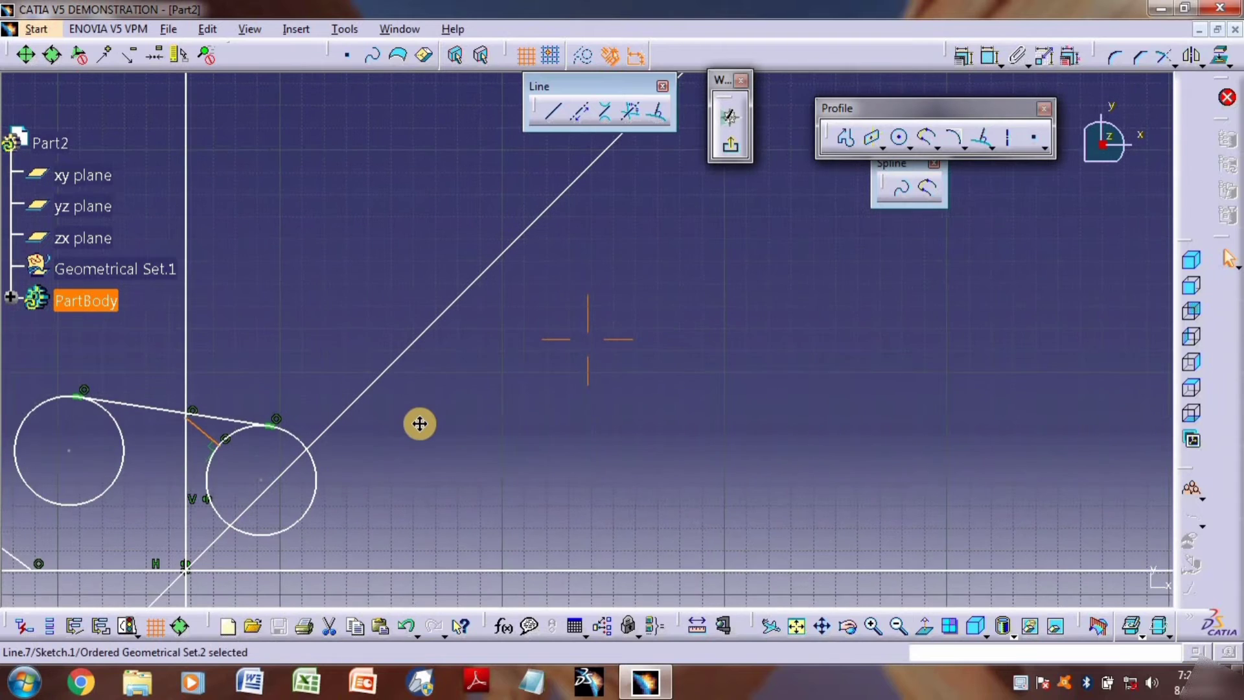
pyautogui.click(899, 137)
pyautogui.click(712, 352)
pyautogui.click(800, 395)
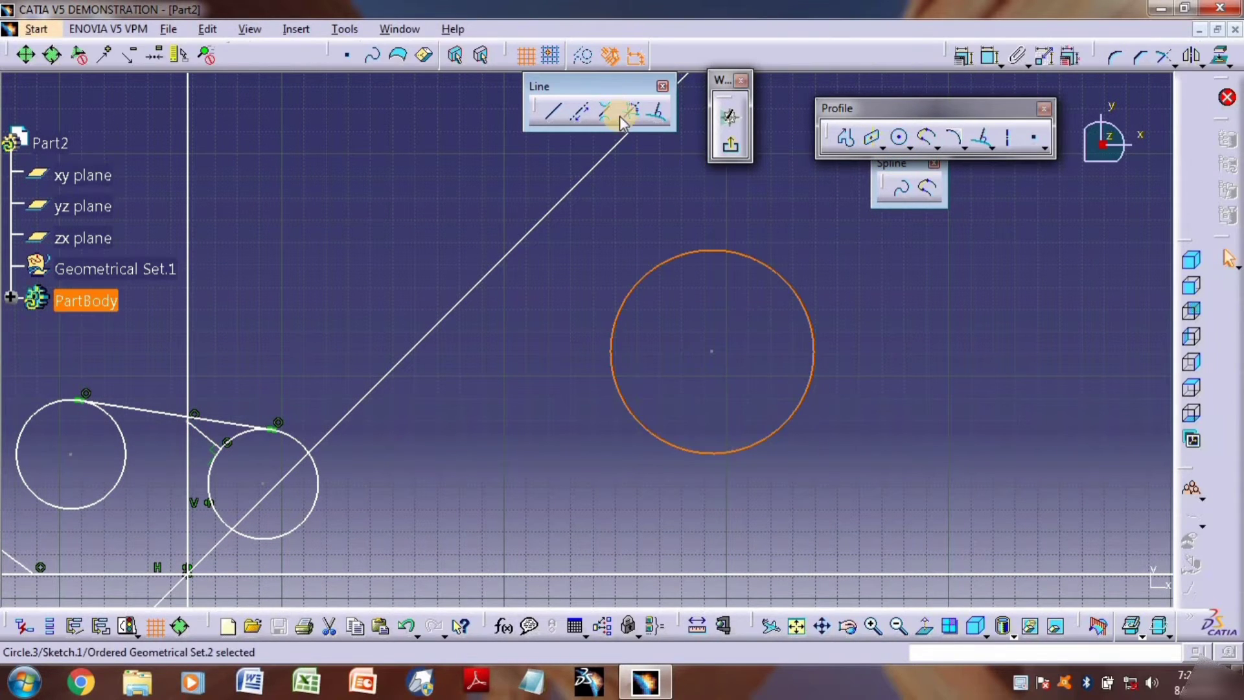
# Create a line normal to the large circle, running from its upper left edge to the bisecting line.
pyautogui.click(660, 114)
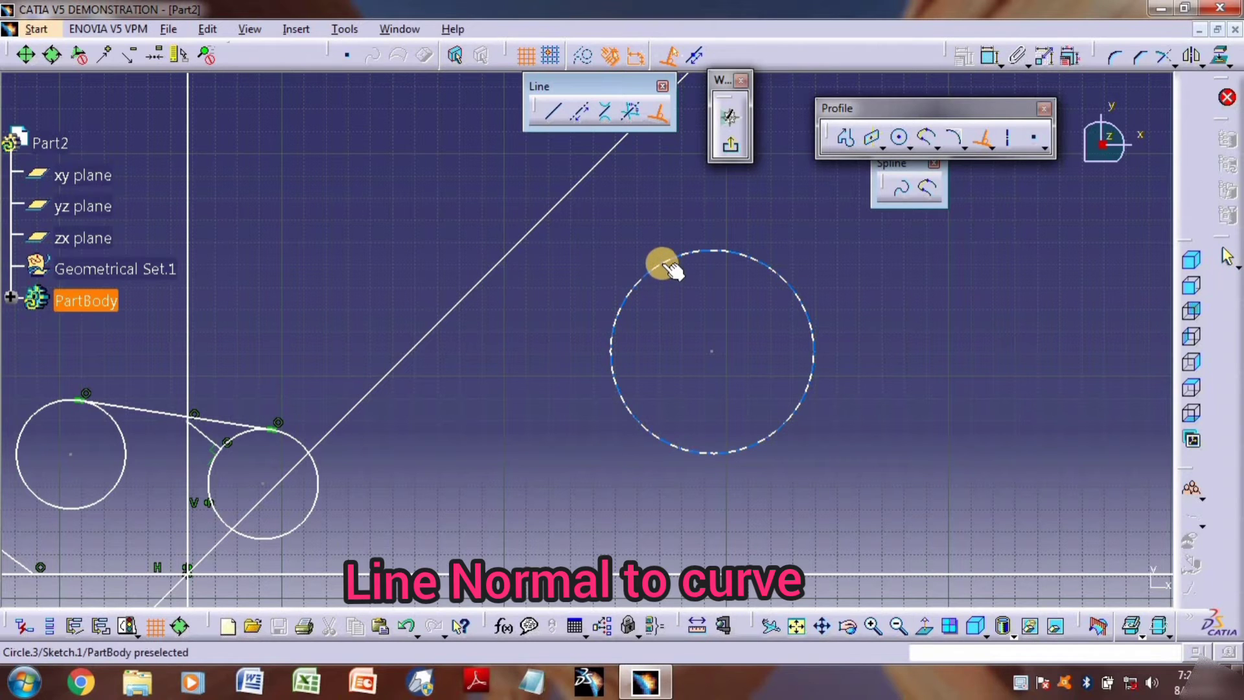
pyautogui.click(658, 267)
pyautogui.click(593, 173)
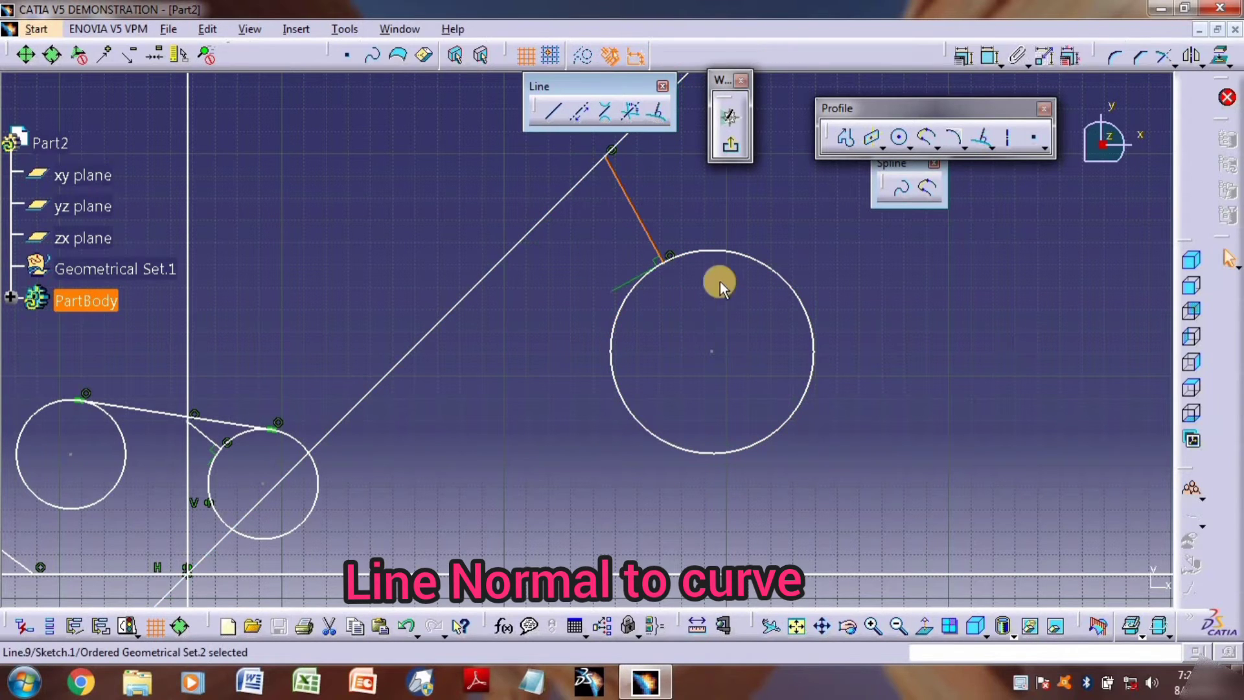
# Detach the Point toolset from Profile and place it as a floating toolset below the Spline toolset.
pyautogui.moveTo(686, 271)
pyautogui.mouseDown(button='middle')
pyautogui.moveTo(622, 291)
pyautogui.moveTo(481, 298)
pyautogui.moveTo(501, 316)
pyautogui.mouseUp(button='middle')
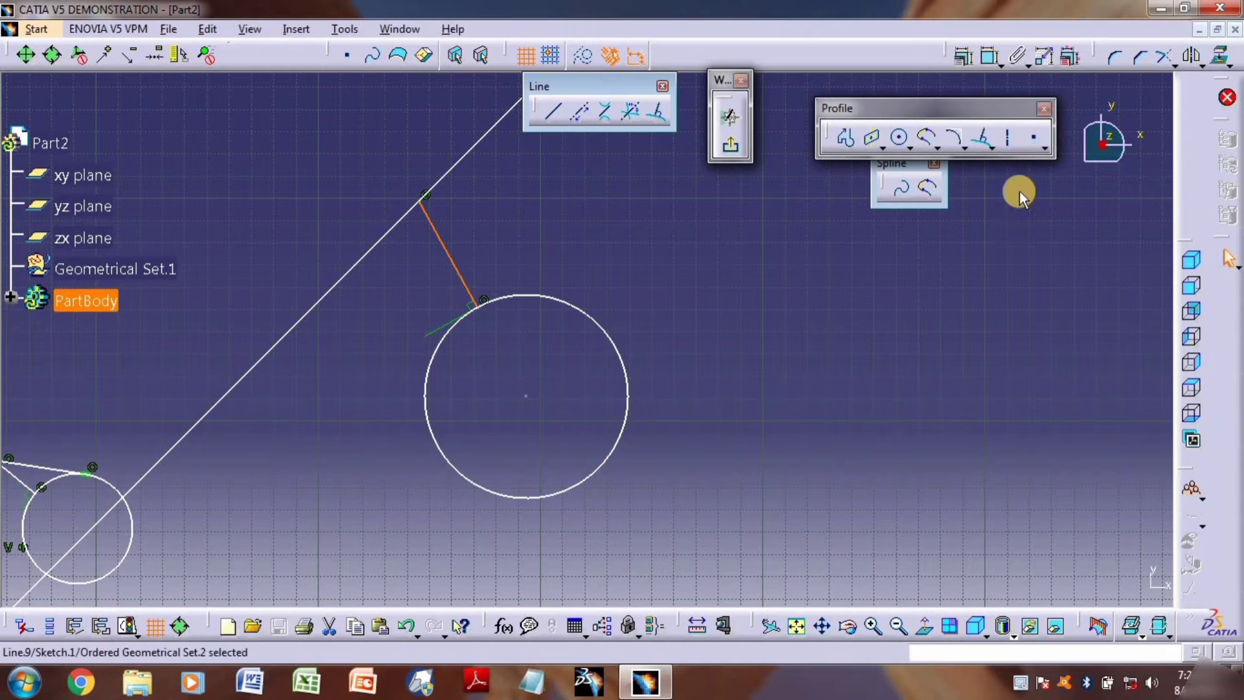
pyautogui.click(1045, 148)
pyautogui.moveTo(1050, 172); pyautogui.dragTo(873, 344)
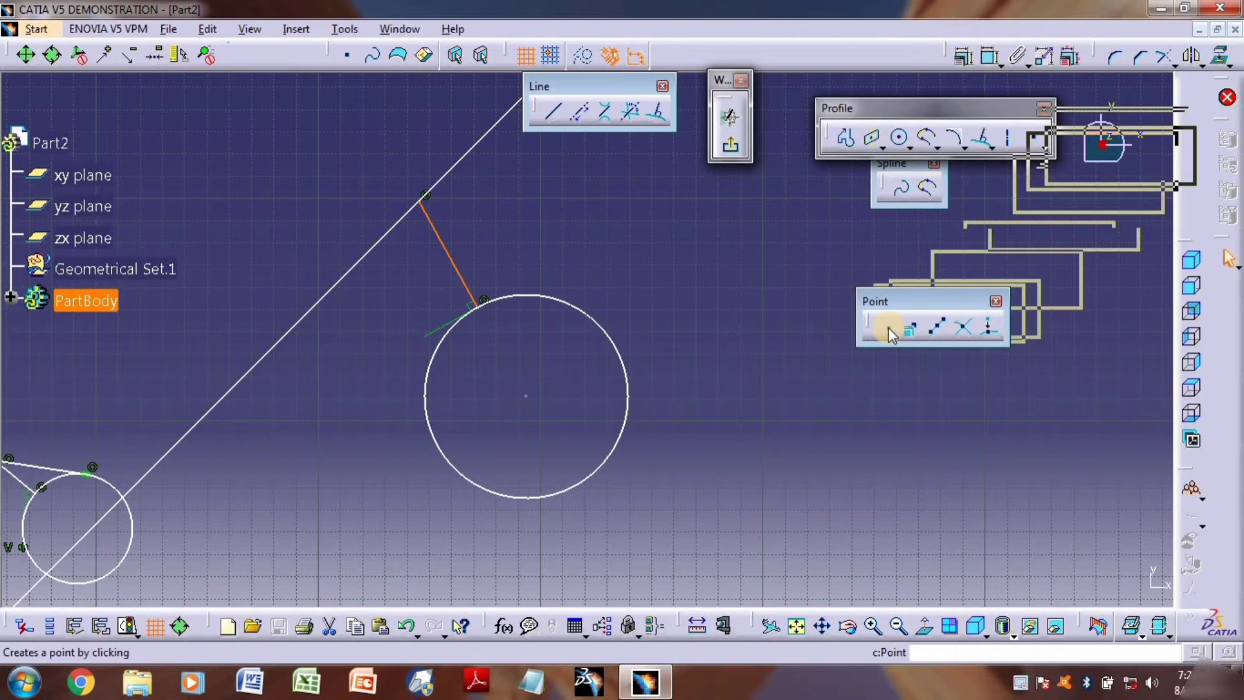
# Place a free point beside the large circle, and create a second point by coordinates relative to it at H 200 mm and V 400 mm.
pyautogui.click(887, 326)
pyautogui.click(763, 319)
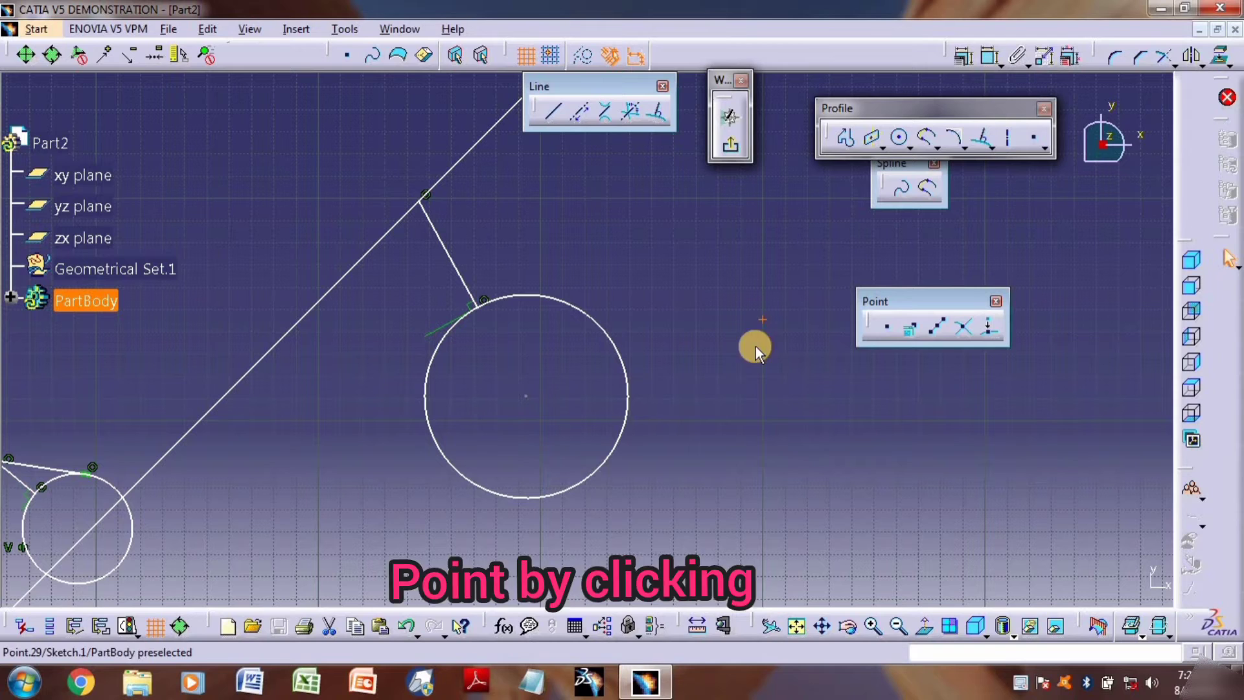
pyautogui.click(911, 330)
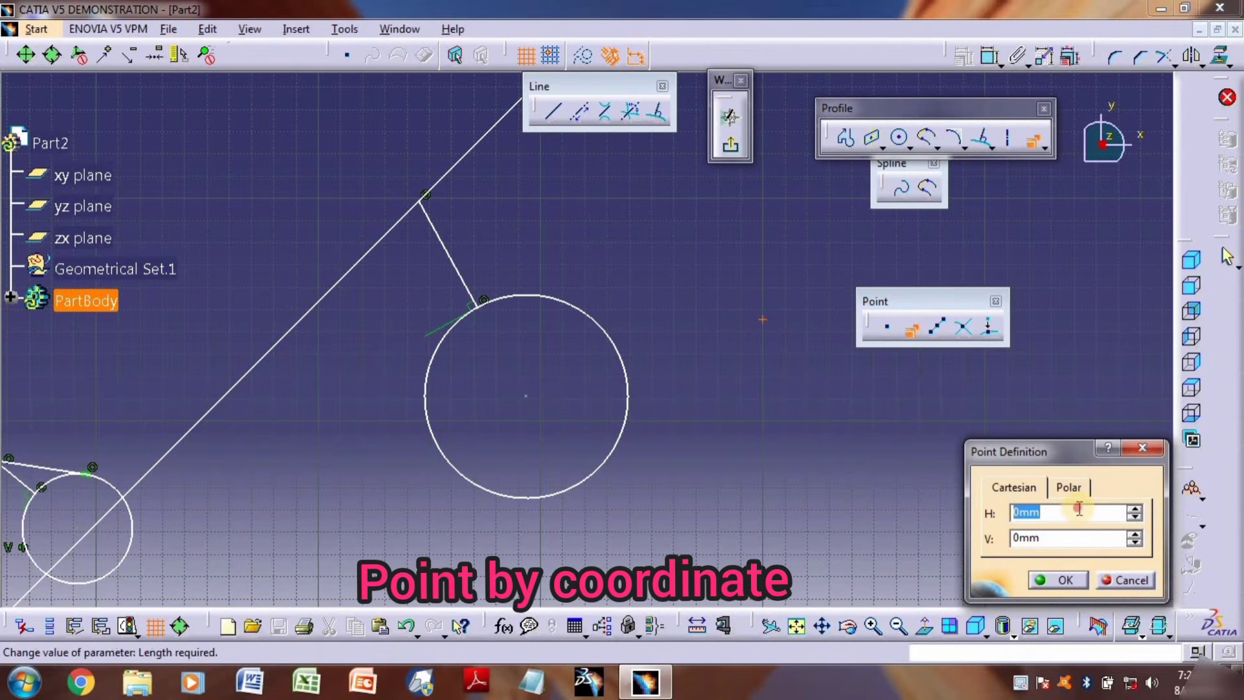
pyautogui.click(901, 502)
pyautogui.write('200')
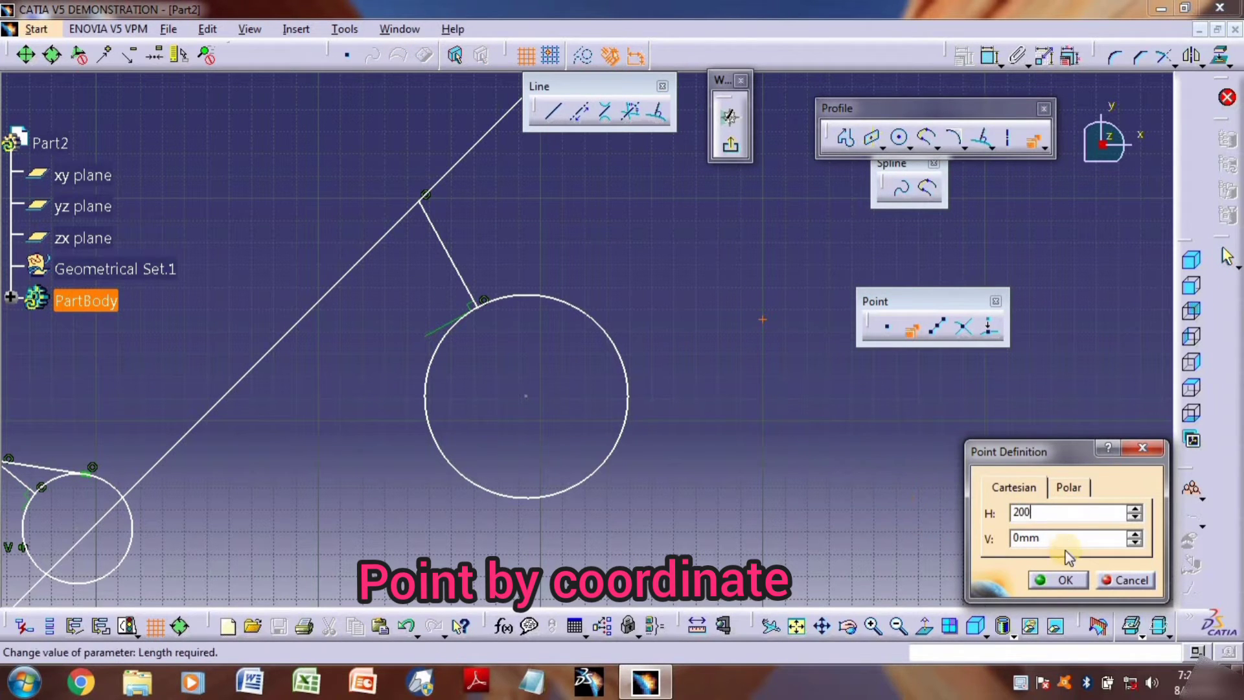
pyautogui.press('Tab')
pyautogui.write('400')
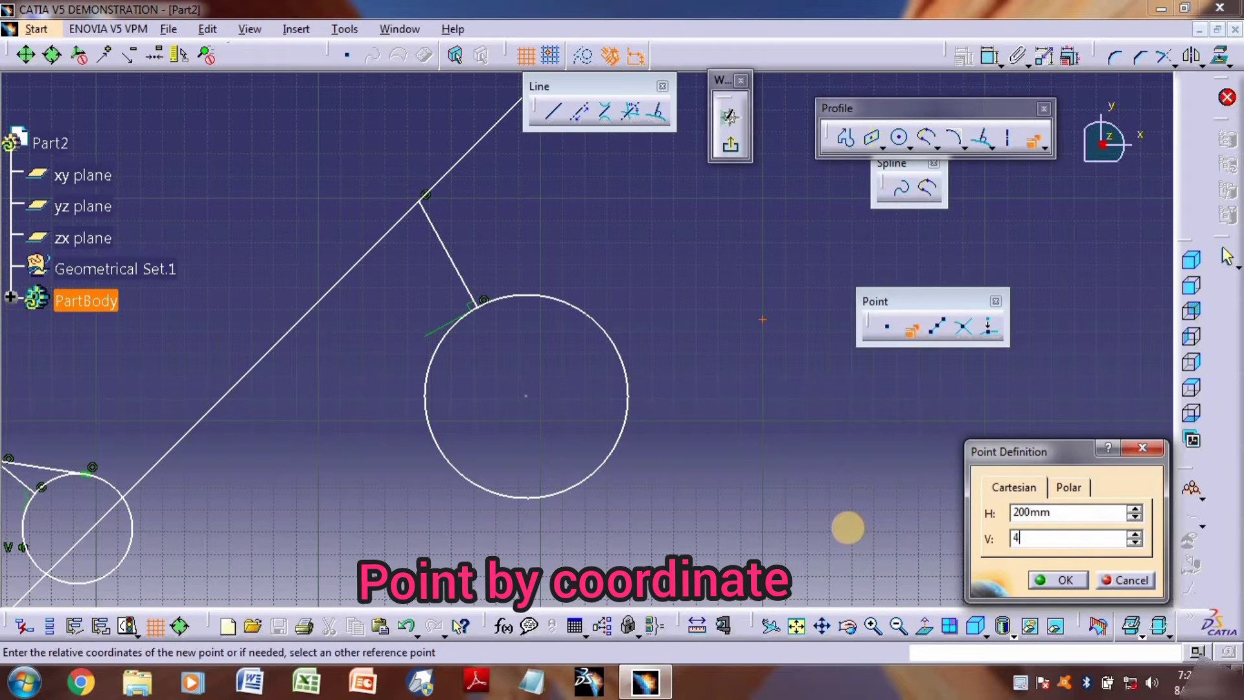
pyautogui.click(1053, 581)
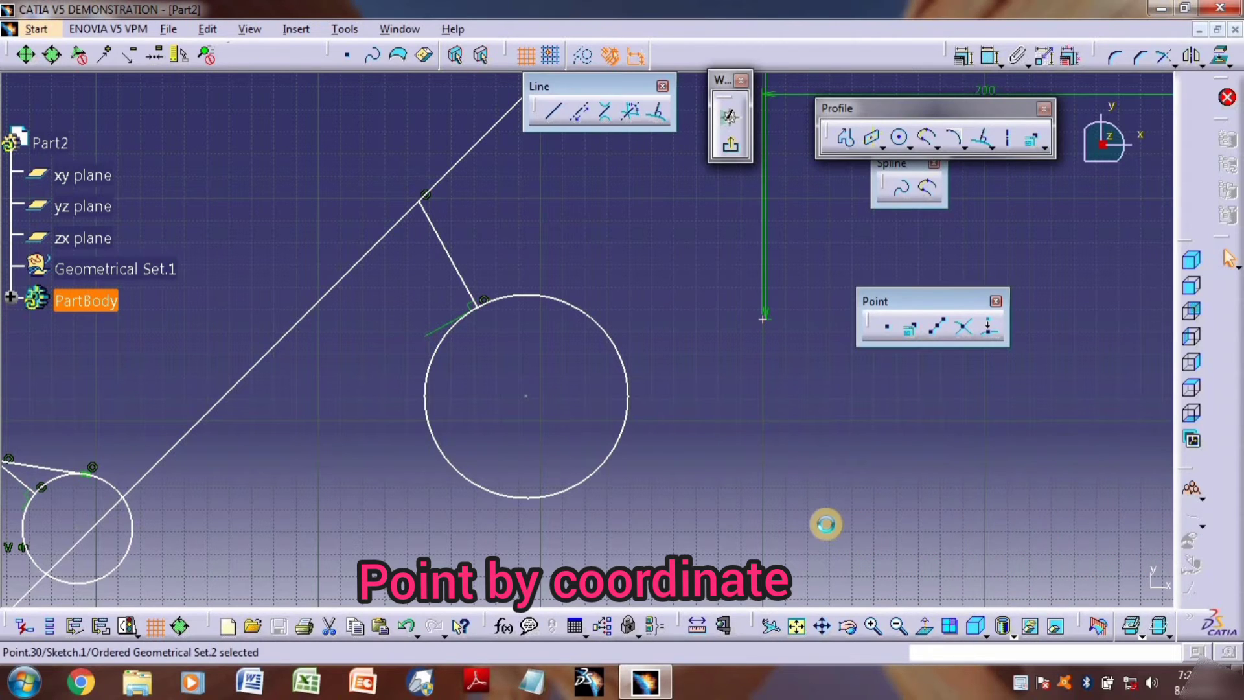
# Sketch a horizontal line about 229 mm long above the conic curves and place 11 equidistant points on it.
pyautogui.moveTo(819, 521); pyautogui.dragTo(800, 606, button='middle')
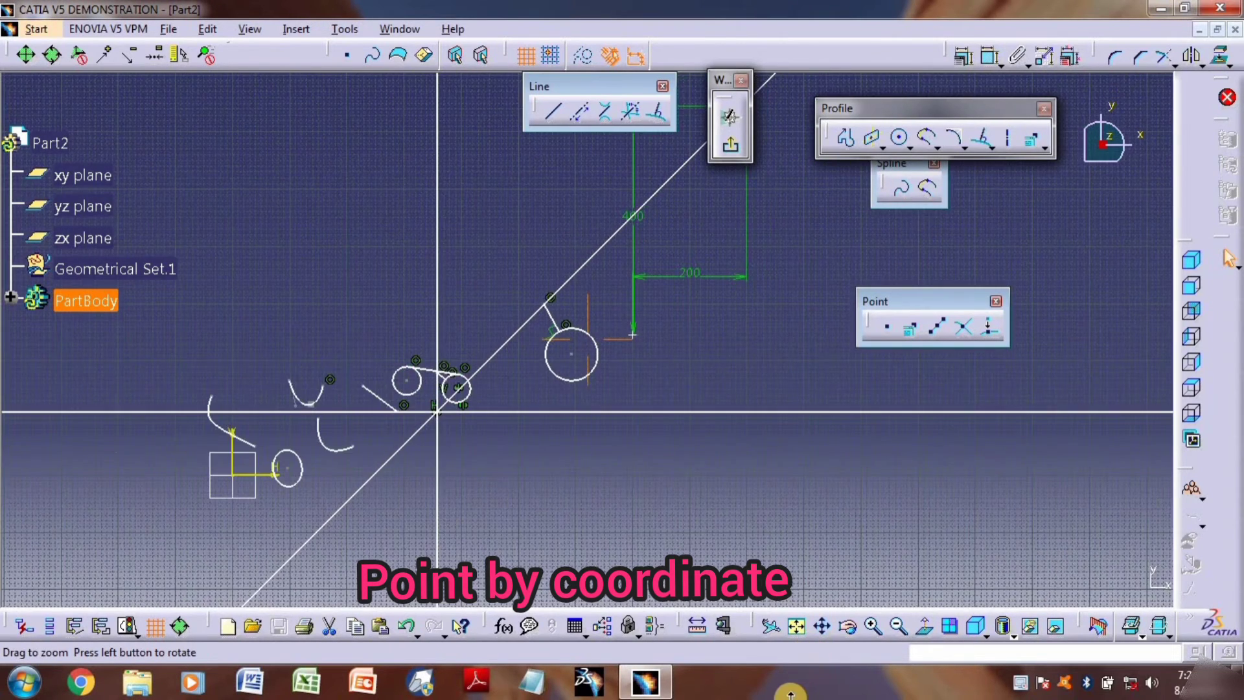
pyautogui.moveTo(762, 350)
pyautogui.mouseDown(button='middle')
pyautogui.moveTo(750, 461)
pyautogui.moveTo(748, 398)
pyautogui.mouseUp(button='middle')
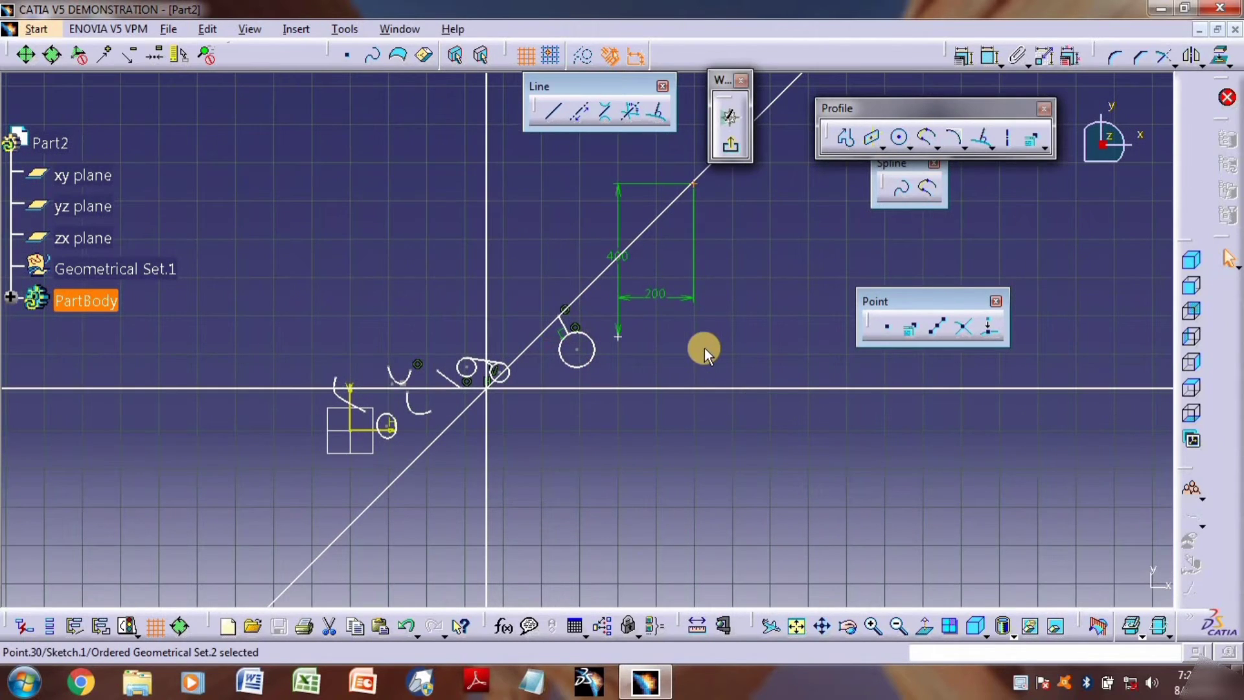
pyautogui.moveTo(705, 349); pyautogui.dragTo(712, 363, button='middle')
pyautogui.click(922, 626)
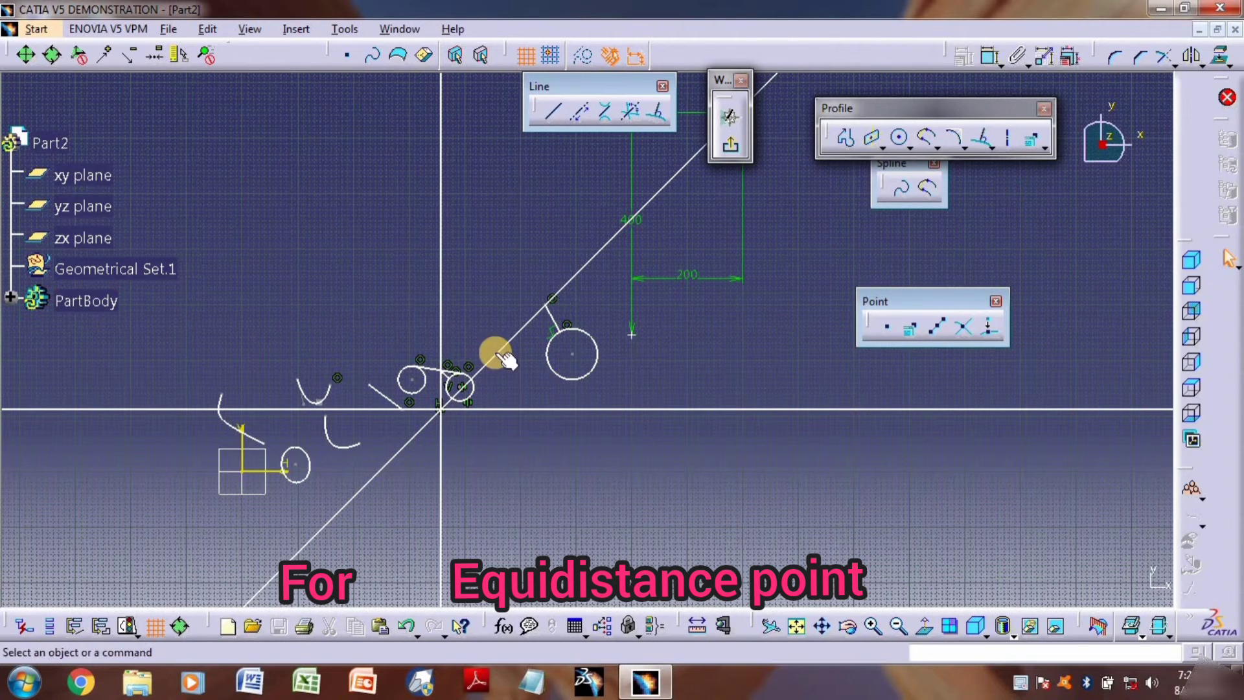
pyautogui.click(551, 111)
pyautogui.click(242, 210)
pyautogui.click(368, 211)
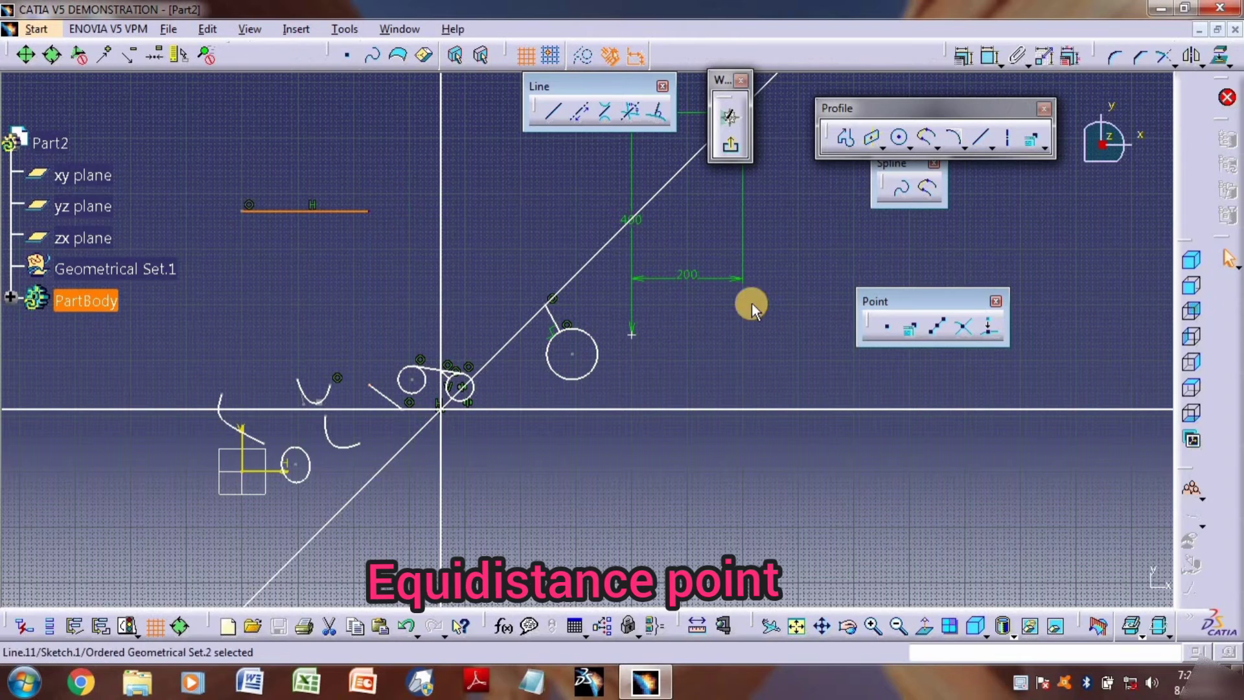
pyautogui.click(939, 327)
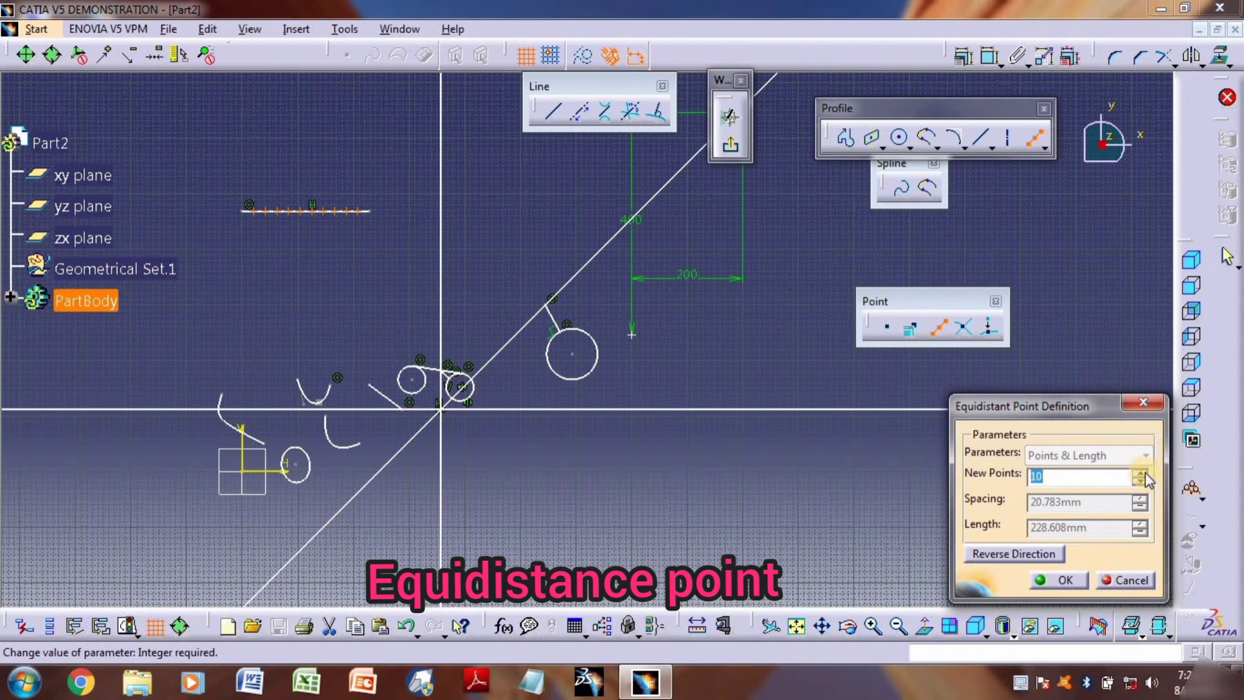
pyautogui.click(1063, 578)
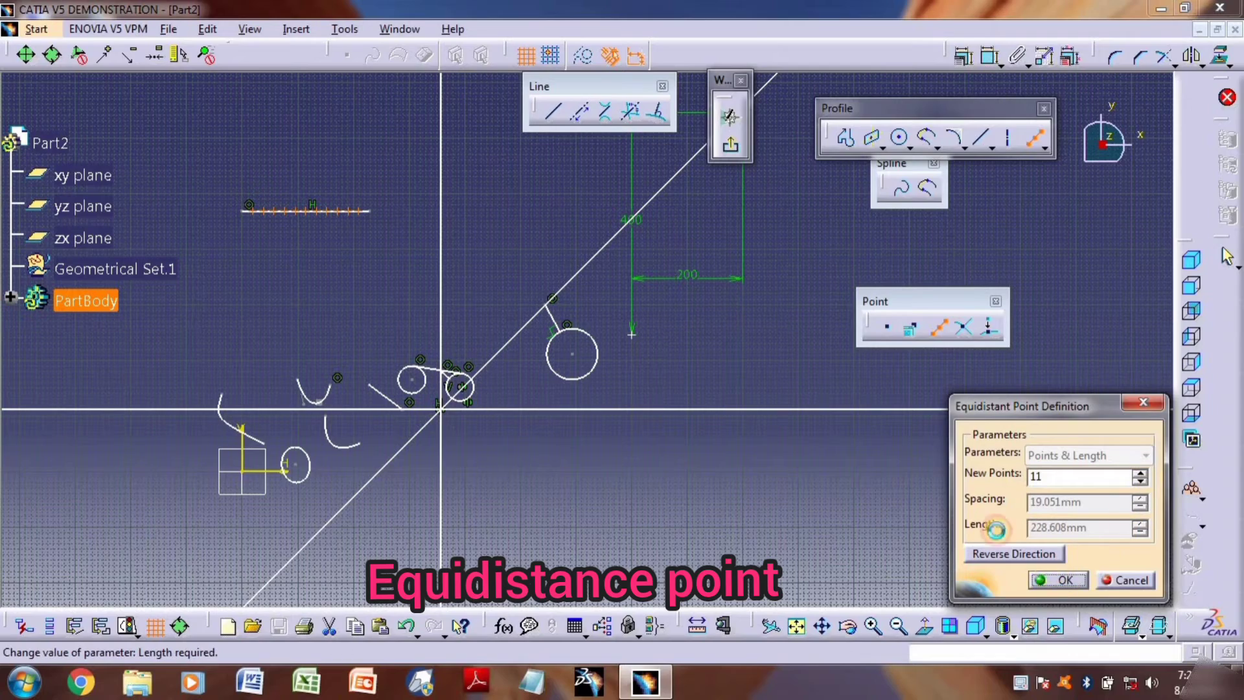
# Sketch two crossing sloping lines in the empty area beyond the bisecting line and the coordinate points.
pyautogui.moveTo(268, 221)
pyautogui.mouseDown(button='middle')
pyautogui.moveTo(286, 166)
pyautogui.moveTo(245, 173)
pyautogui.moveTo(555, 381)
pyautogui.moveTo(504, 355)
pyautogui.moveTo(519, 250)
pyautogui.moveTo(412, 399)
pyautogui.moveTo(414, 353)
pyautogui.moveTo(425, 562)
pyautogui.mouseUp(button='middle')
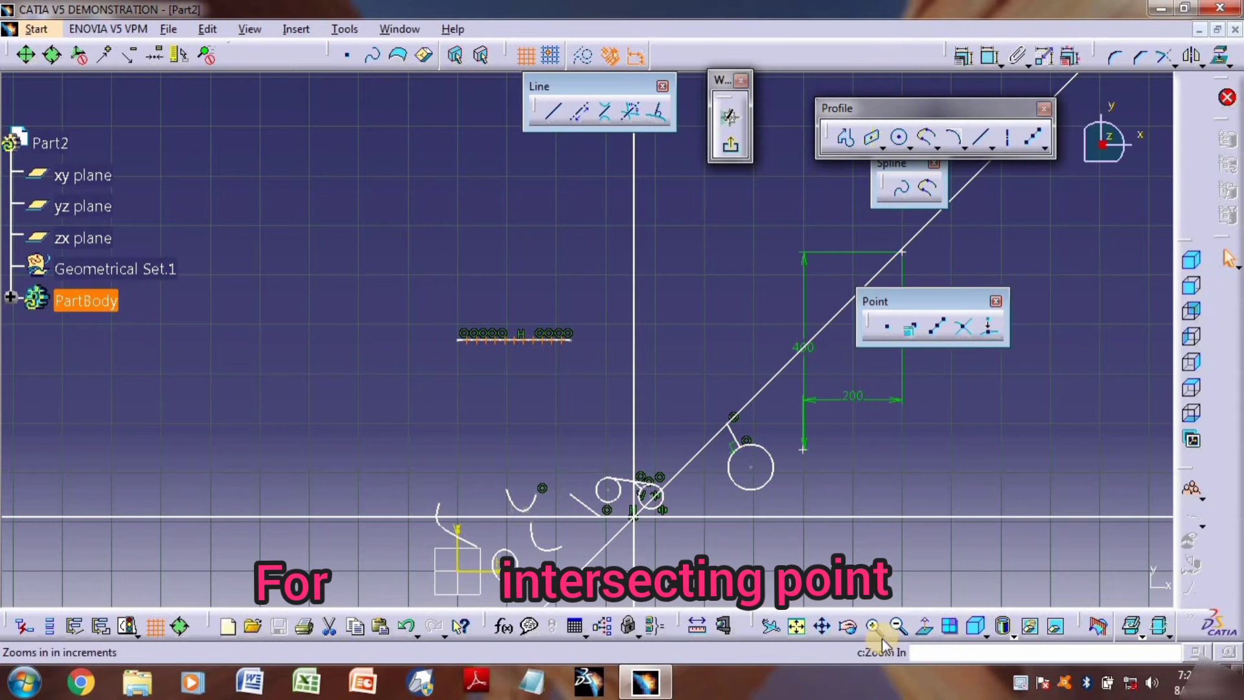
pyautogui.moveTo(889, 539)
pyautogui.mouseDown(button='middle')
pyautogui.moveTo(814, 519)
pyautogui.moveTo(562, 550)
pyautogui.mouseUp(button='middle')
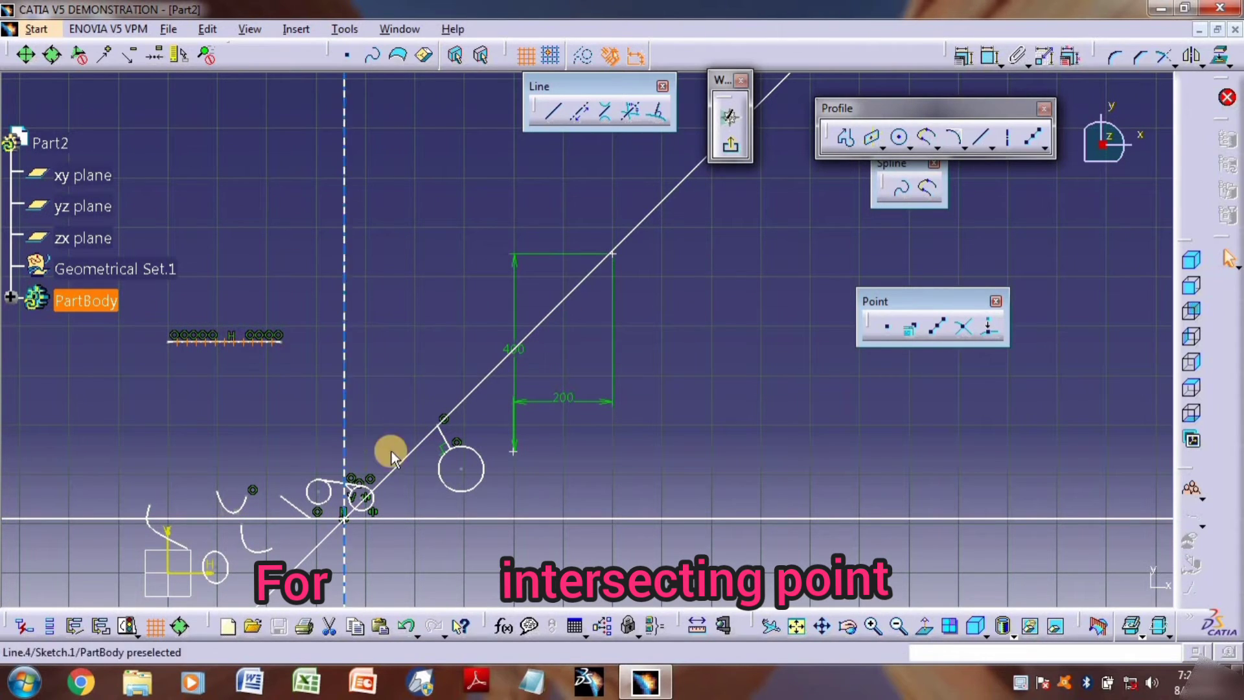
pyautogui.click(554, 112)
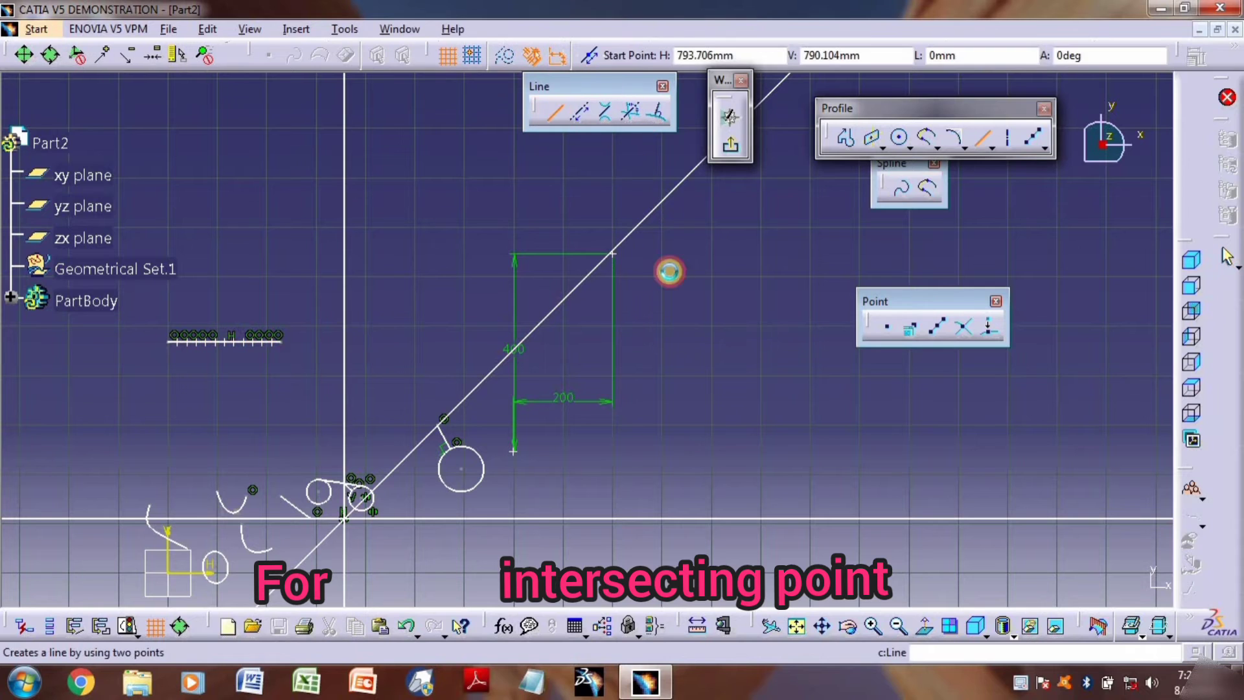
pyautogui.click(703, 298)
pyautogui.click(785, 372)
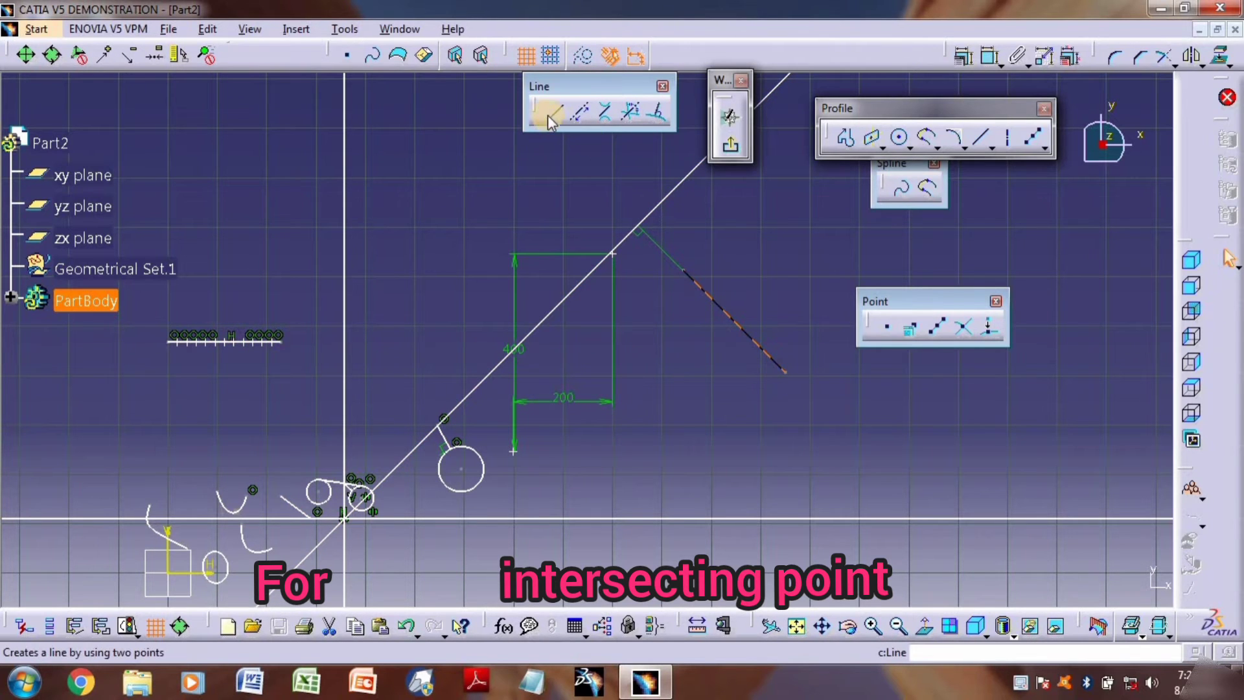
pyautogui.click(578, 112)
pyautogui.click(799, 219)
pyautogui.click(698, 357)
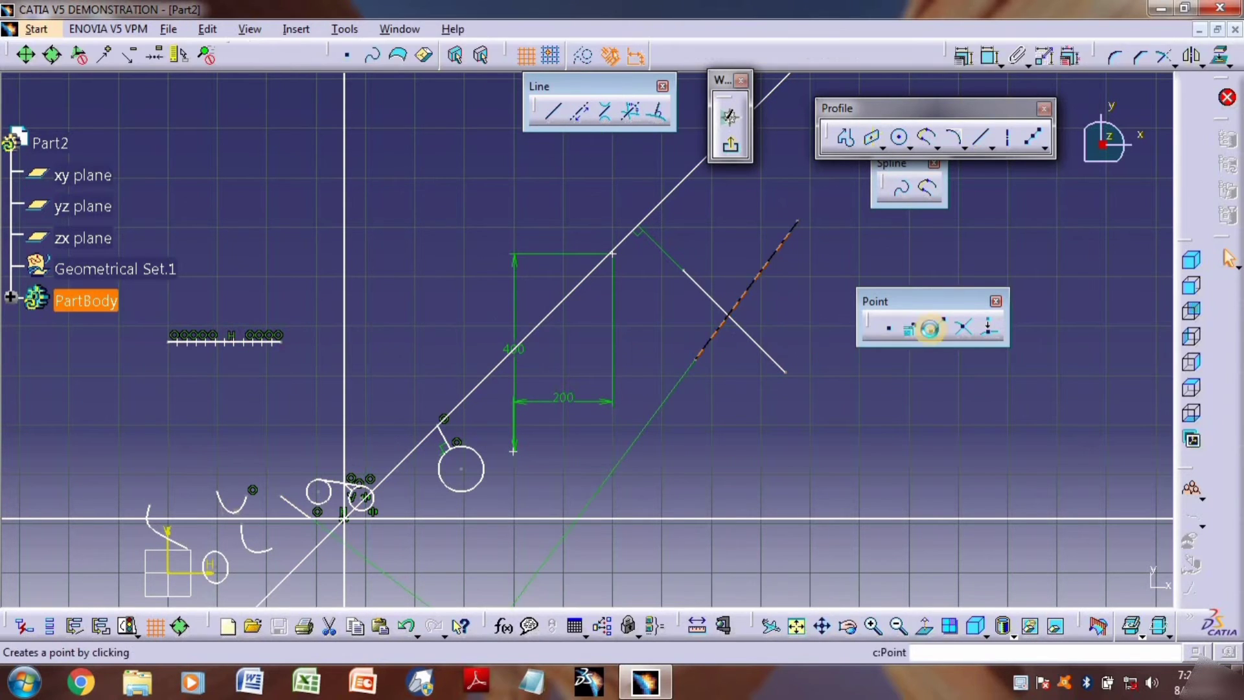
# Create an intersection point where the two sloping lines cross beyond the coordinate points.
pyautogui.click(963, 330)
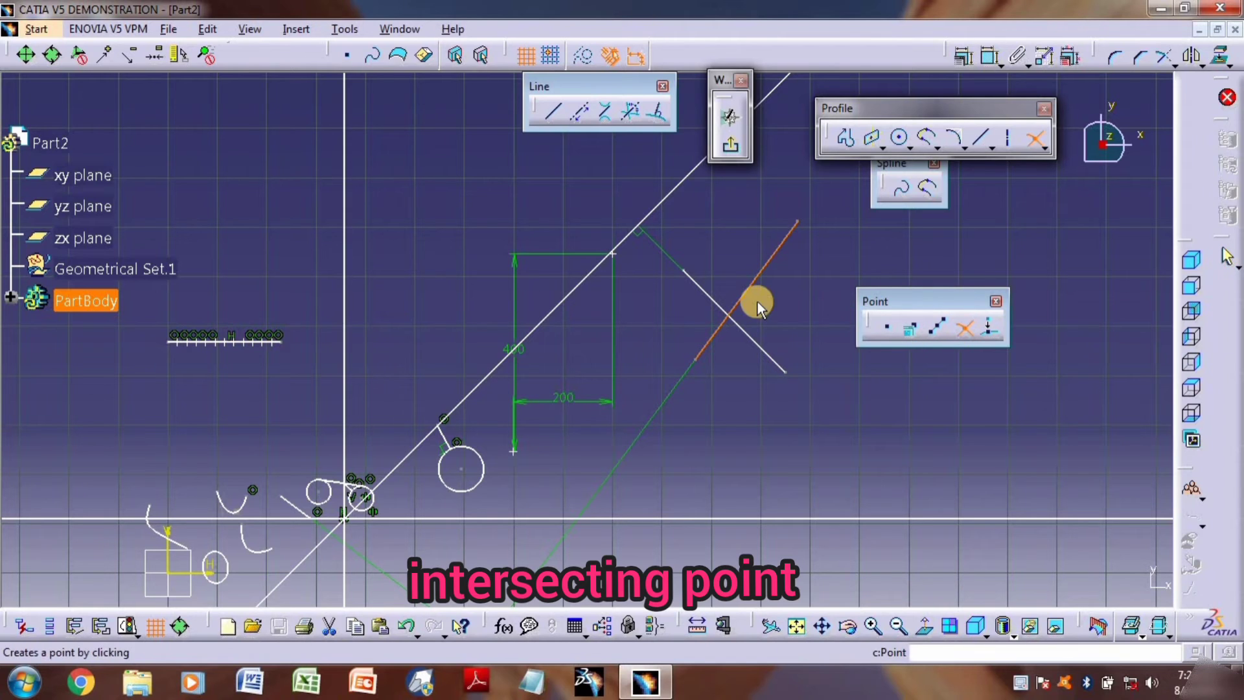
pyautogui.click(714, 305)
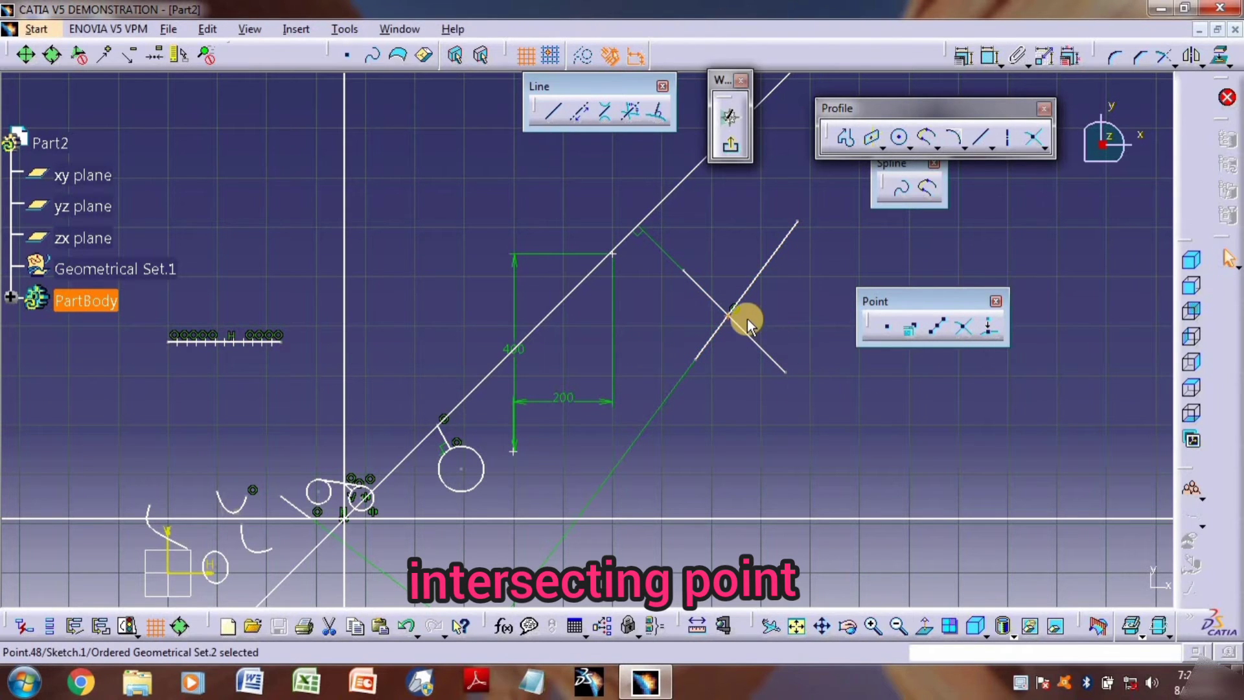
pyautogui.moveTo(746, 313)
pyautogui.mouseDown(button='middle')
pyautogui.moveTo(745, 264)
pyautogui.moveTo(753, 325)
pyautogui.moveTo(595, 358)
pyautogui.mouseUp(button='middle')
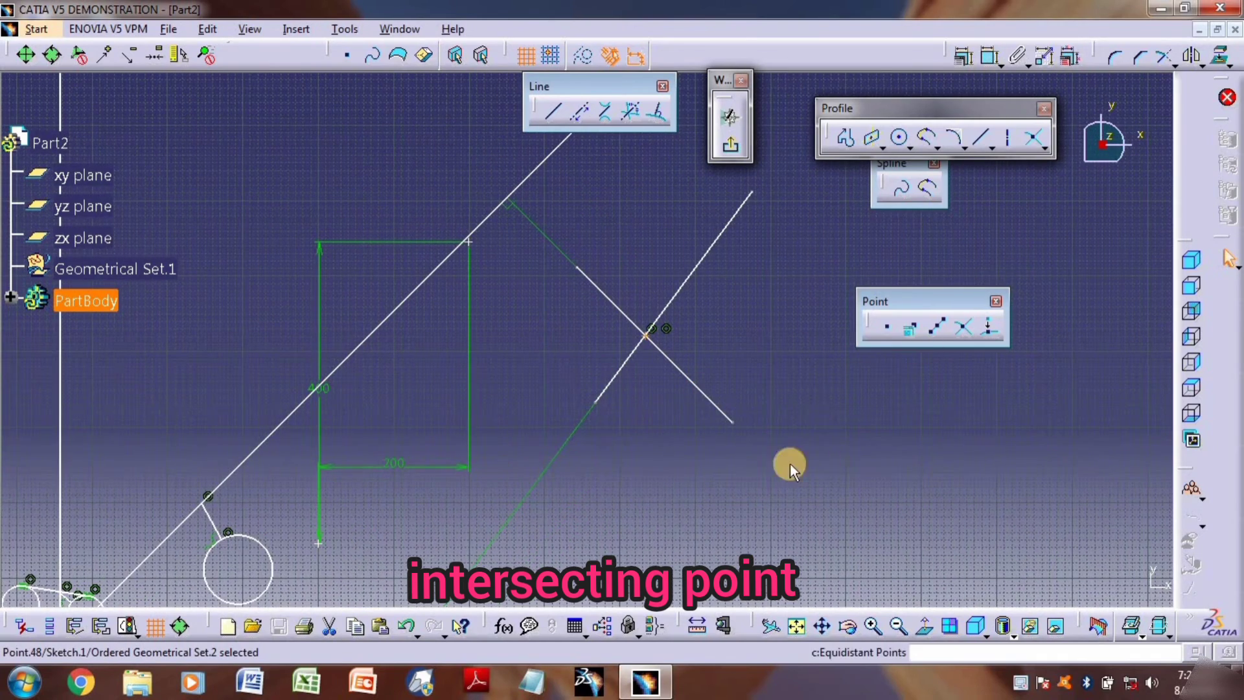
# Project the intersection point of the two crossing lines onto the large circle with Projection Point.
pyautogui.click(985, 329)
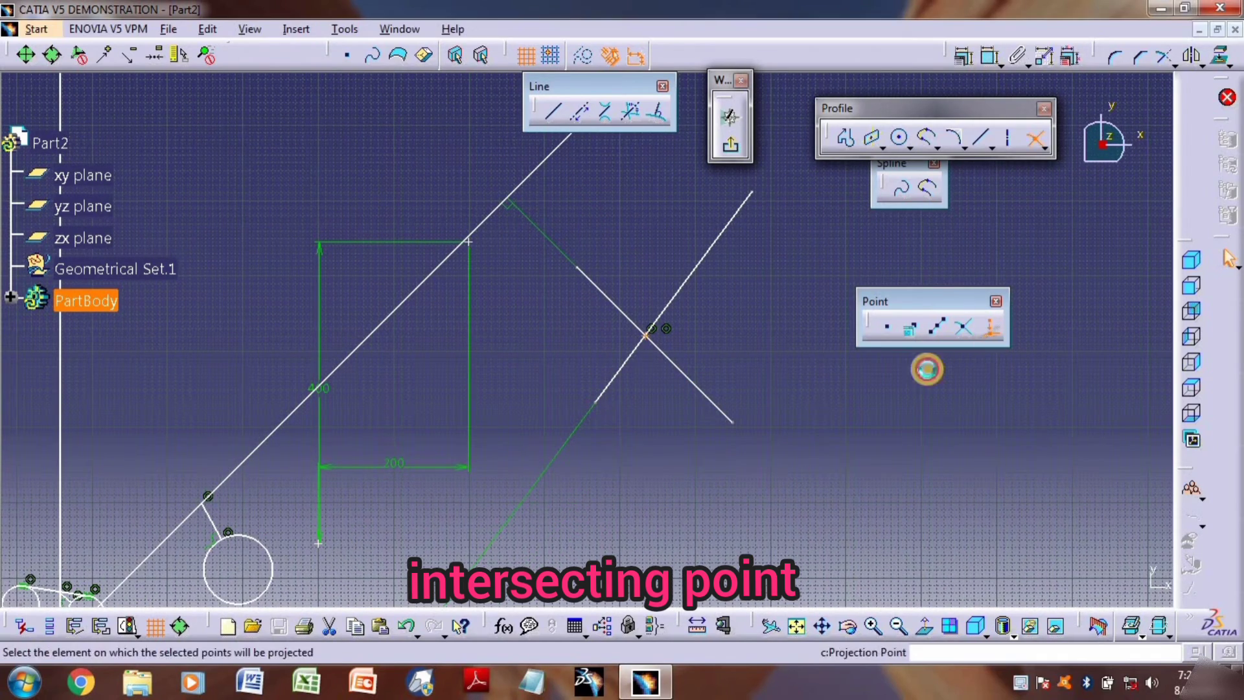
pyautogui.click(269, 556)
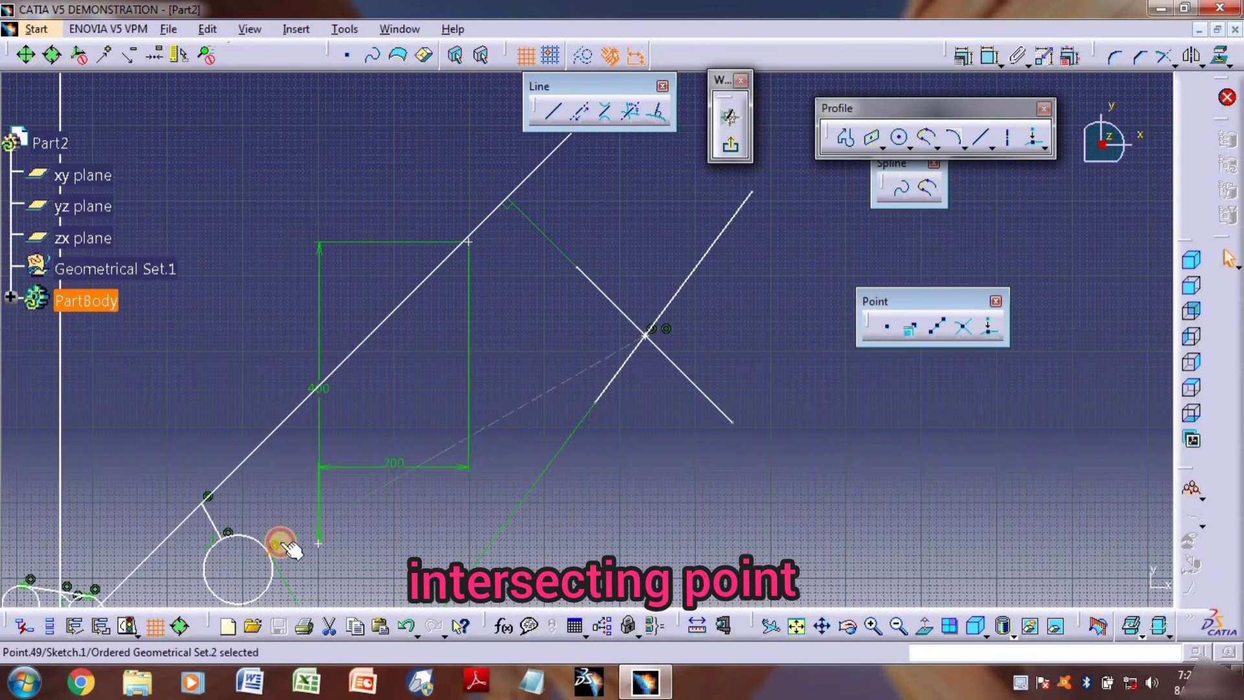
pyautogui.click(265, 446)
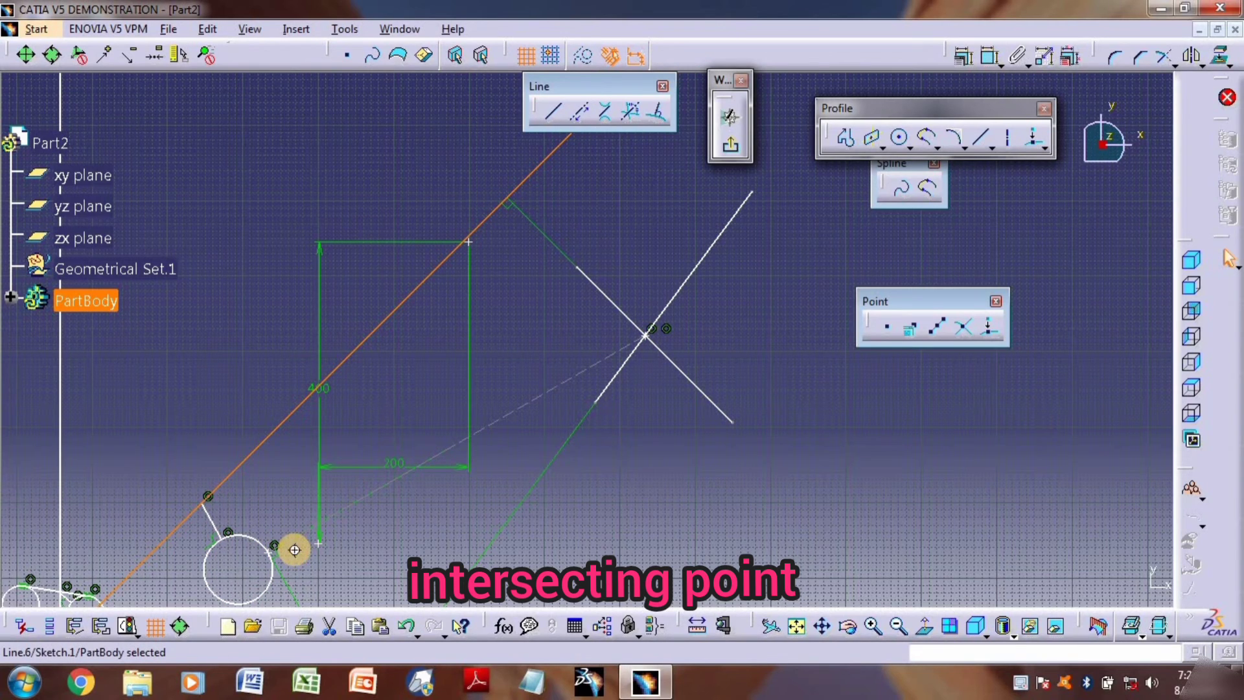
pyautogui.moveTo(291, 548); pyautogui.dragTo(321, 480, button='middle')
pyautogui.moveTo(558, 538); pyautogui.dragTo(602, 509, button='middle')
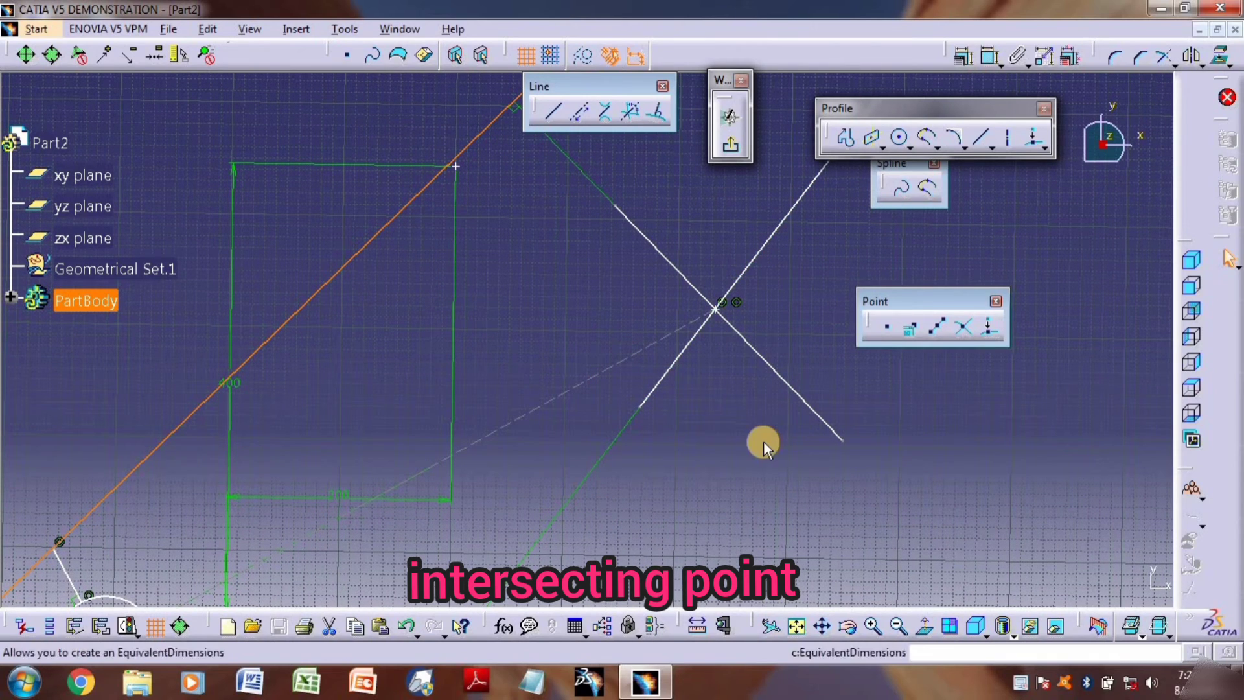
pyautogui.moveTo(758, 439); pyautogui.dragTo(754, 546, button='middle')
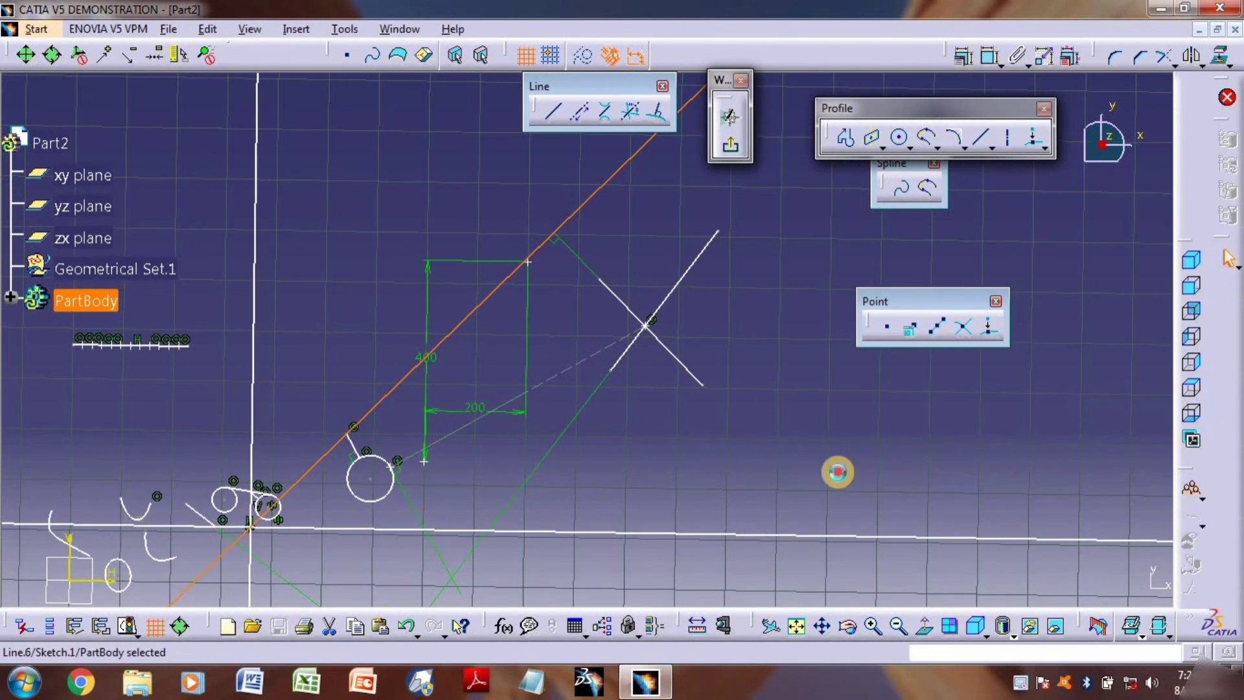
pyautogui.click(807, 288)
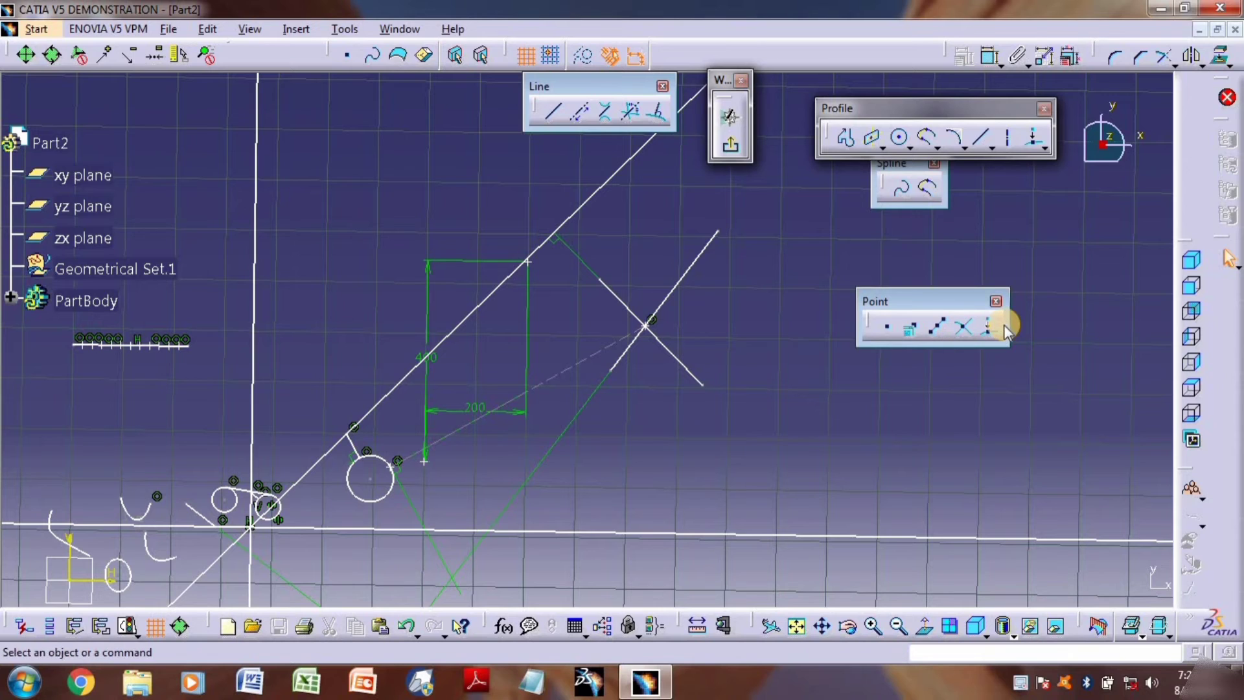
# Open the definition of the large circle to view its center point and radius, and accept it without changes.
pyautogui.moveTo(1005, 324); pyautogui.dragTo(1008, 326)
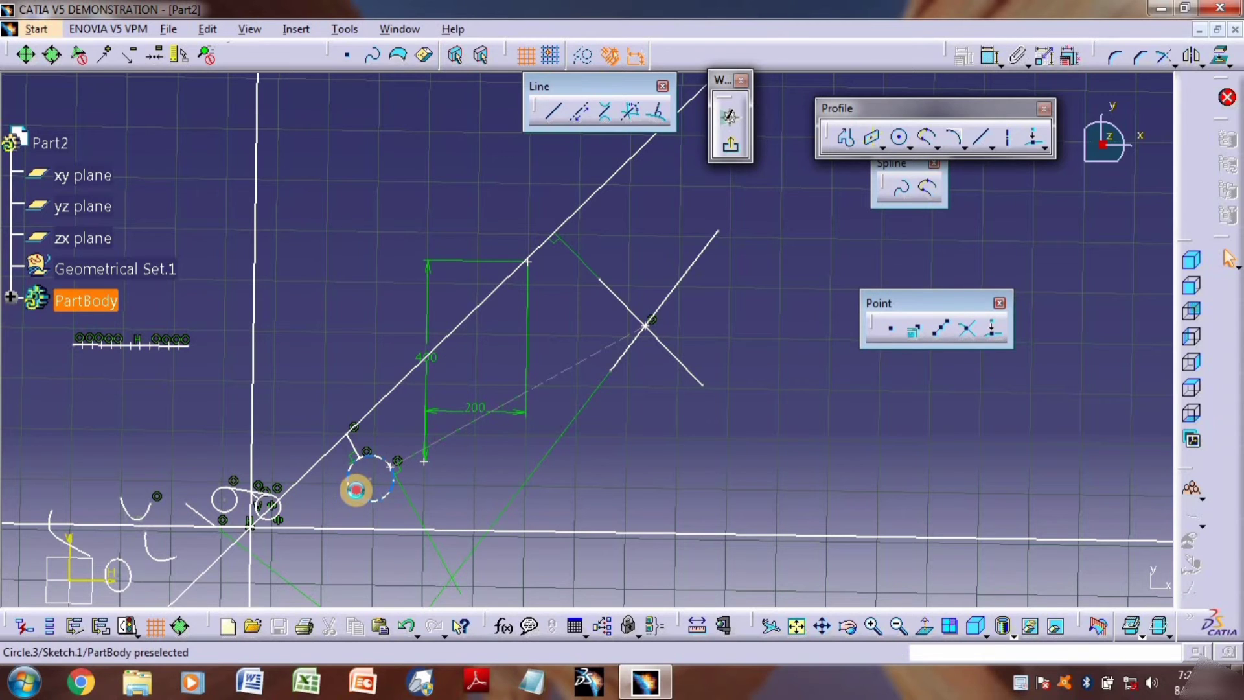
pyautogui.click(349, 488)
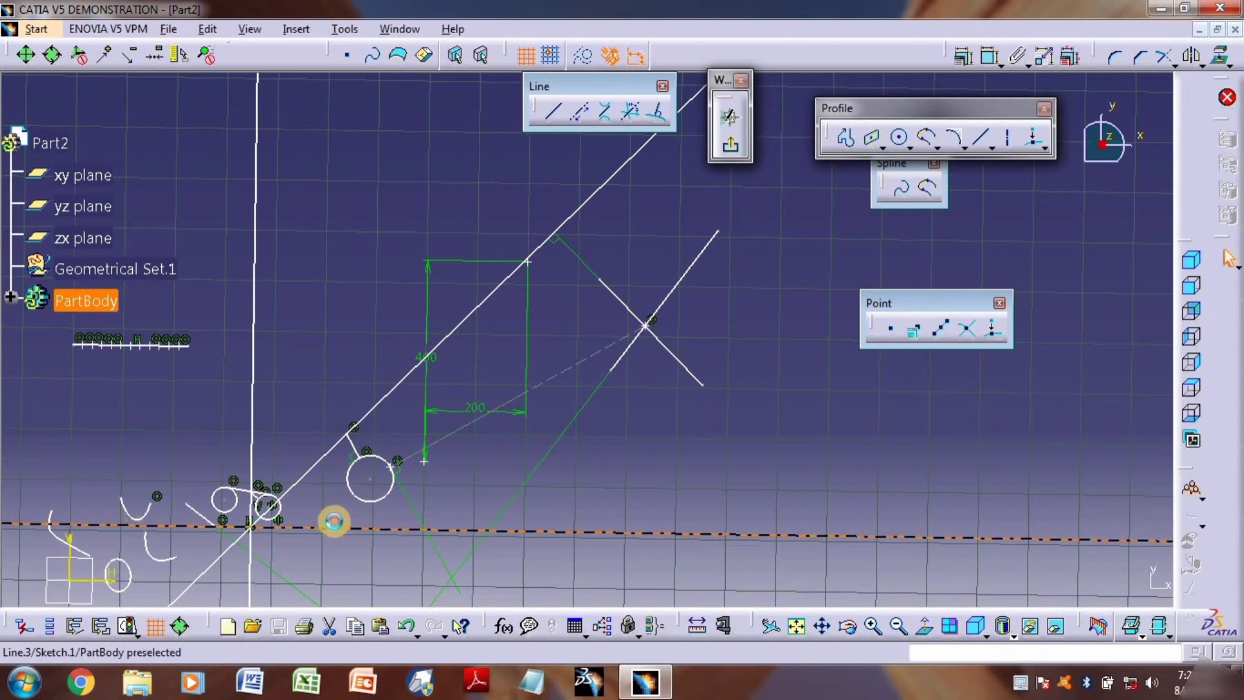
pyautogui.click(347, 485)
pyautogui.doubleClick(346, 486)
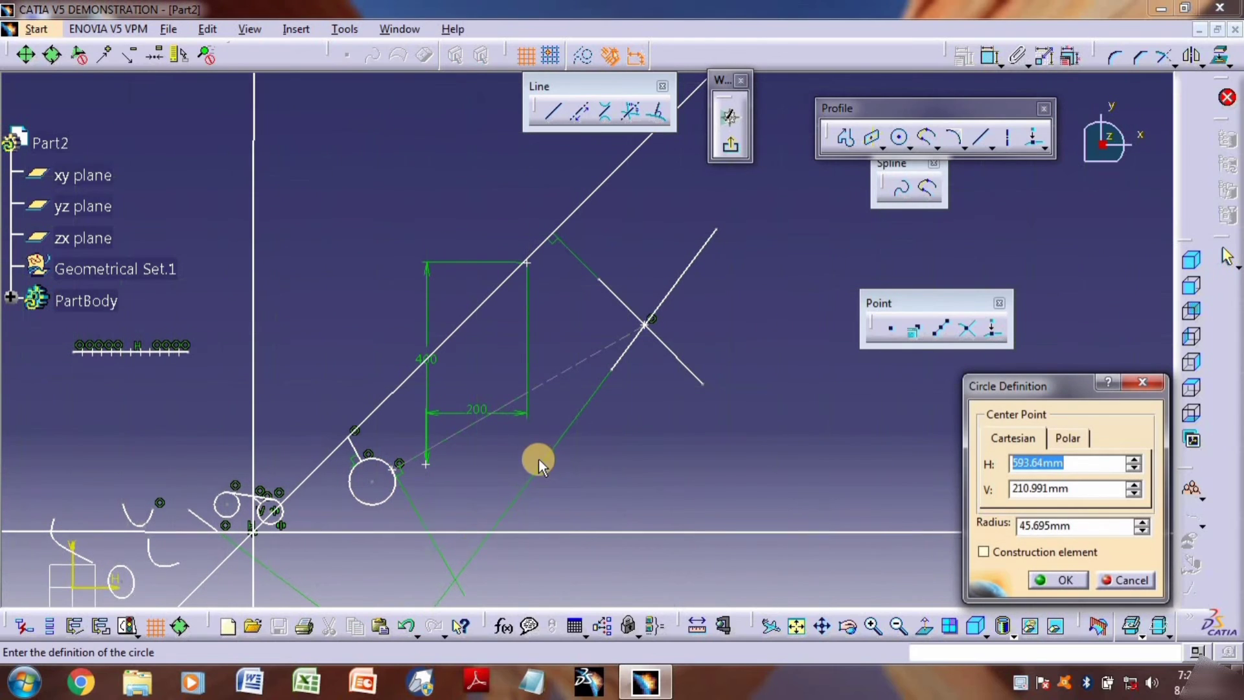
pyautogui.click(1067, 581)
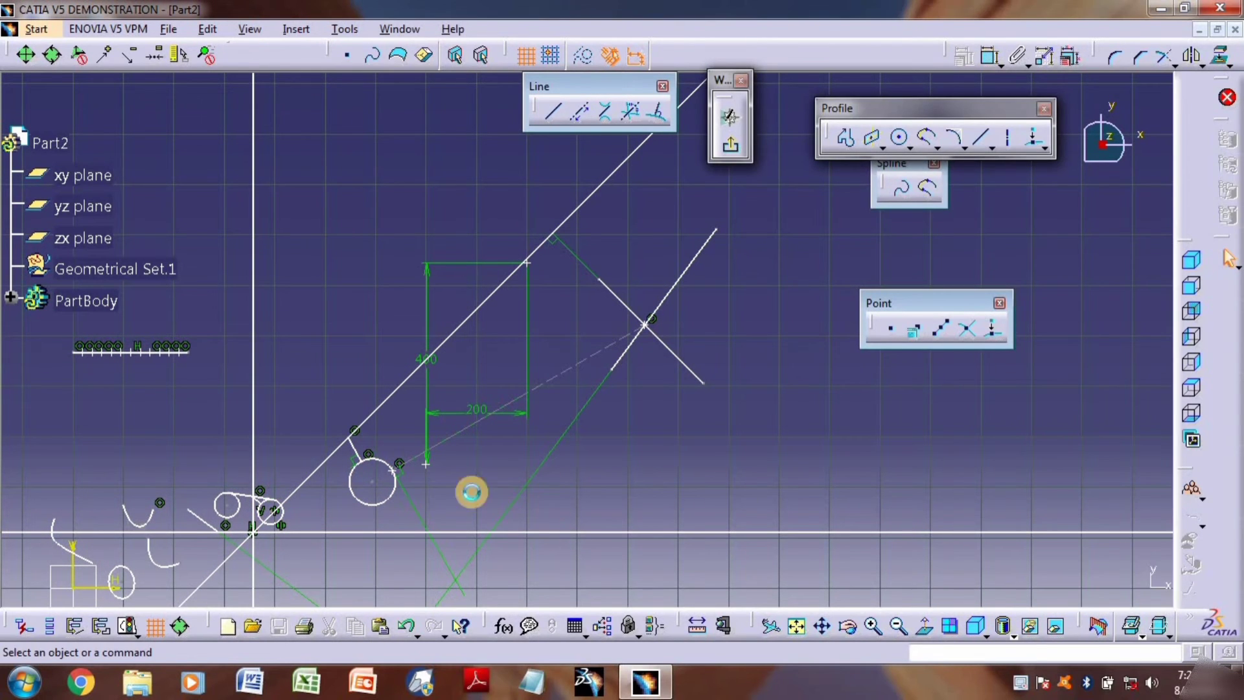
pyautogui.middleClick(377, 456)
pyautogui.moveTo(377, 455); pyautogui.dragTo(375, 439, button='middle')
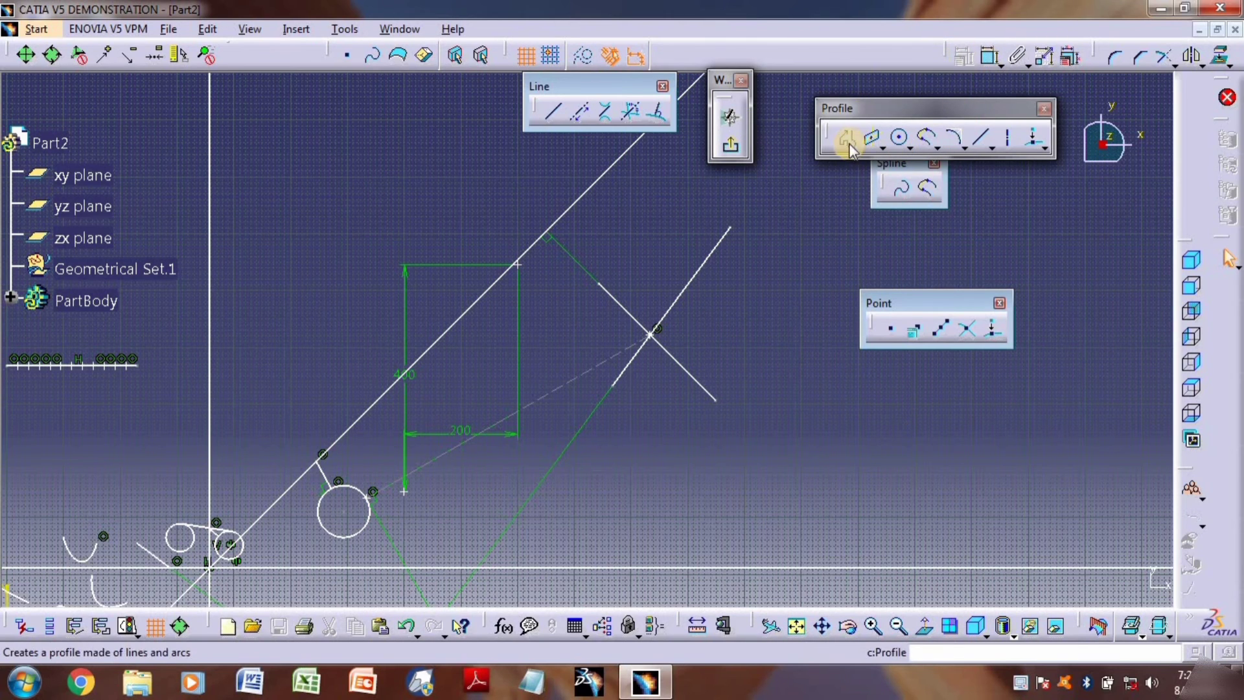
# Sketch a two-point rectangle about 191 mm by 150 mm in the empty area beyond the crossing lines.
pyautogui.click(882, 141)
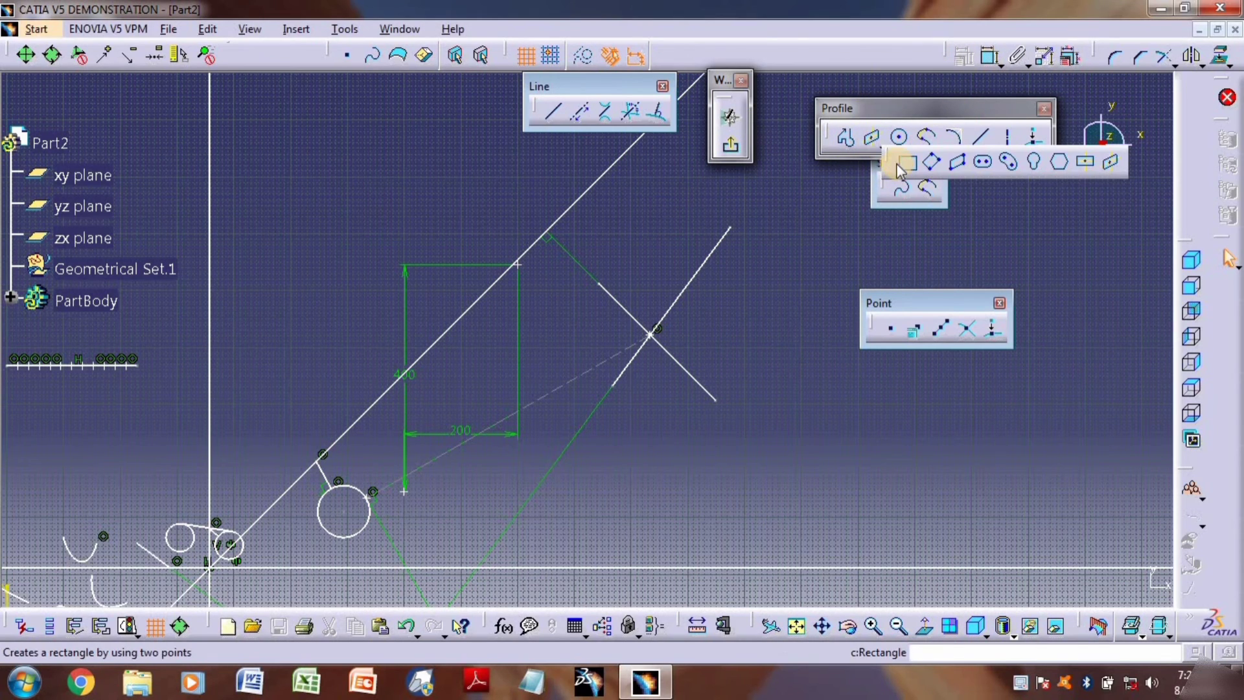
pyautogui.click(888, 162)
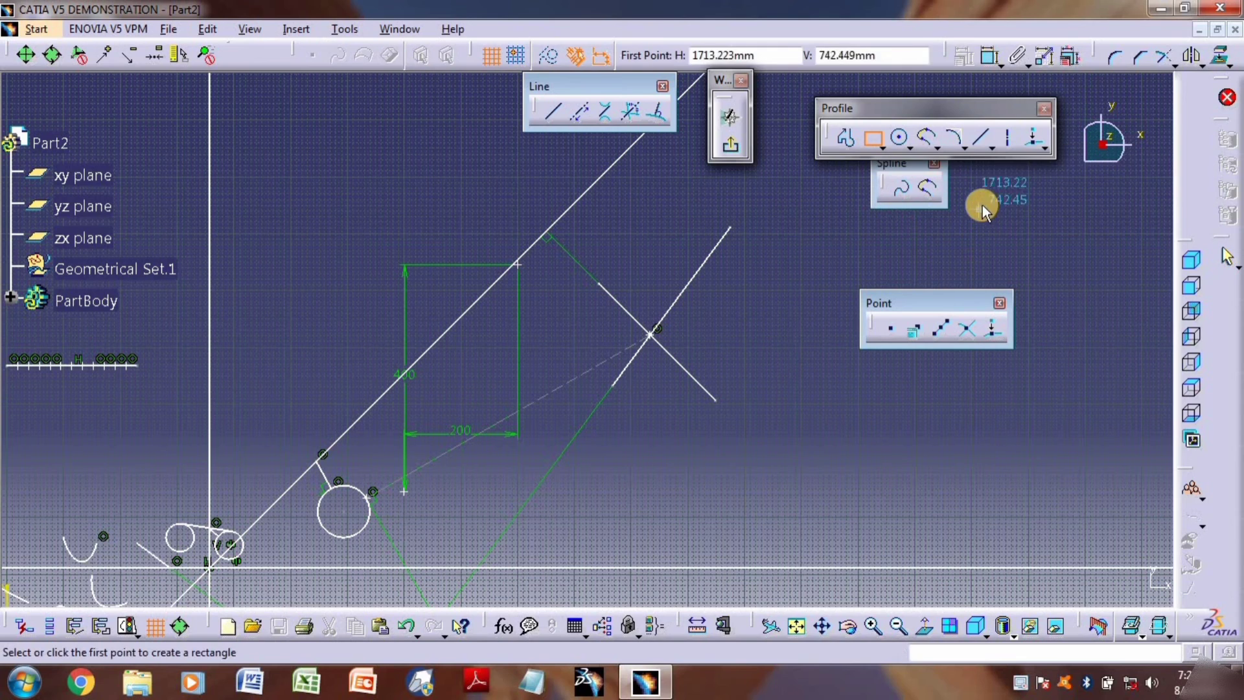
pyautogui.click(1094, 282)
# Dimension the rectangle's width below its lower edge and its height beside its far vertical edge.
pyautogui.click(989, 58)
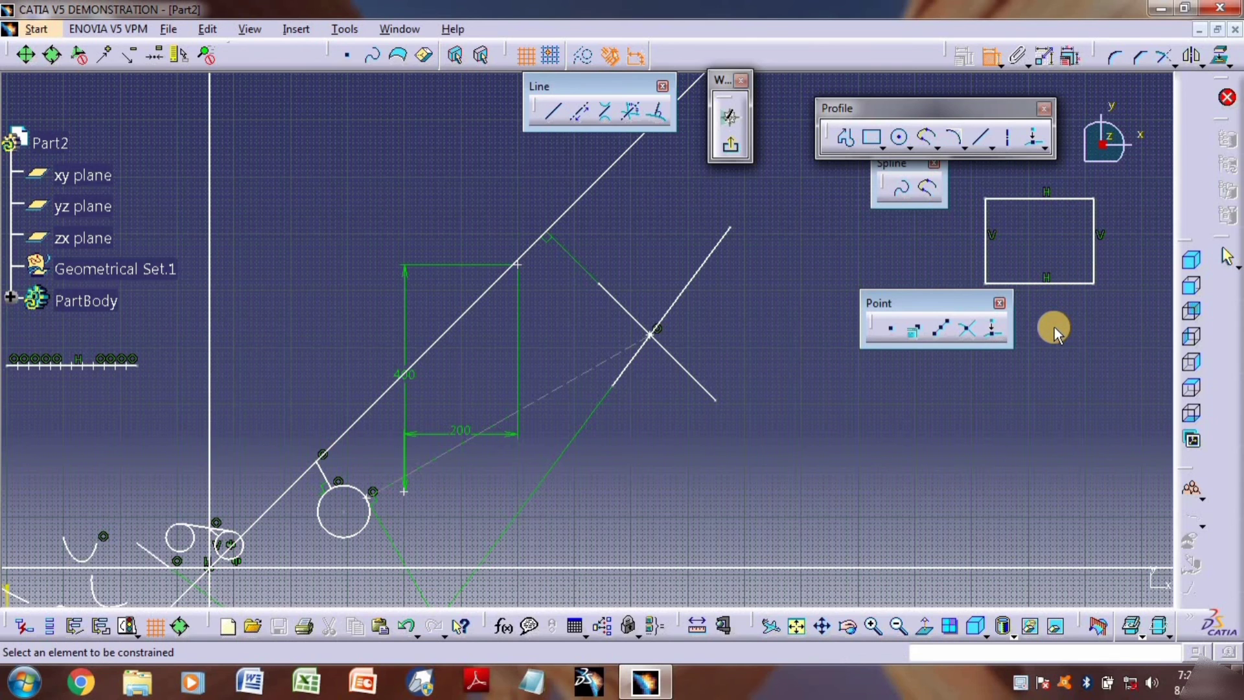
pyautogui.click(1063, 285)
pyautogui.click(1057, 316)
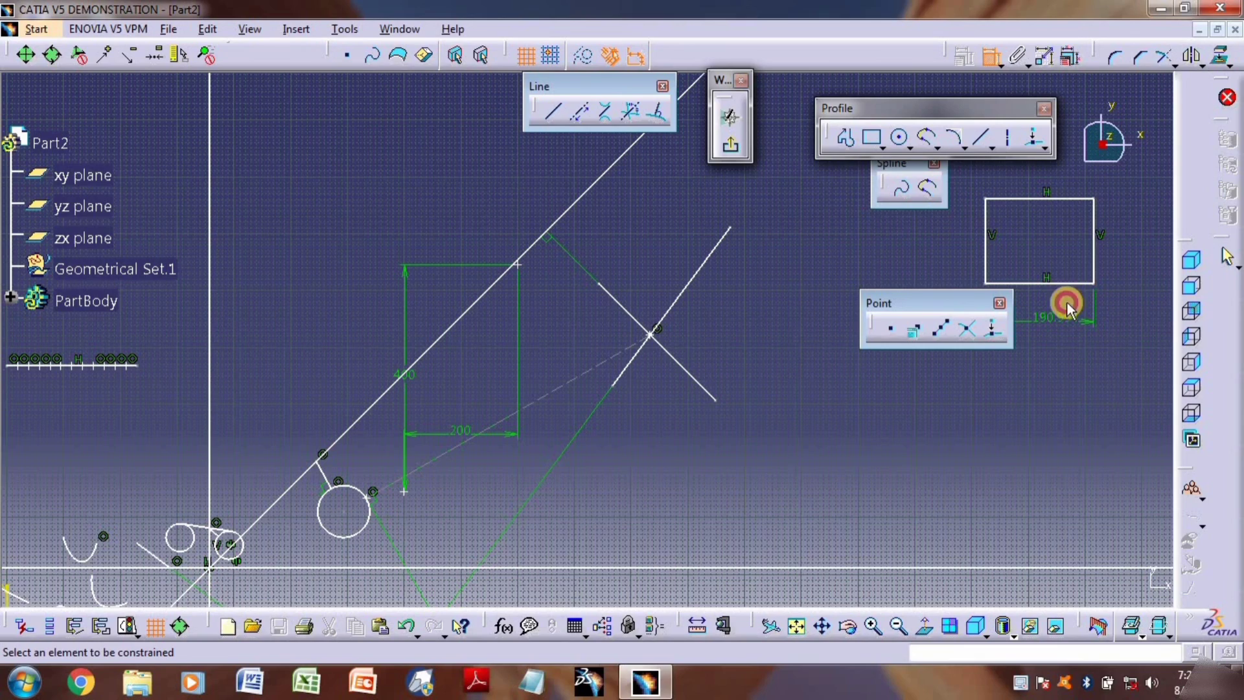
pyautogui.click(1101, 266)
pyautogui.click(1122, 258)
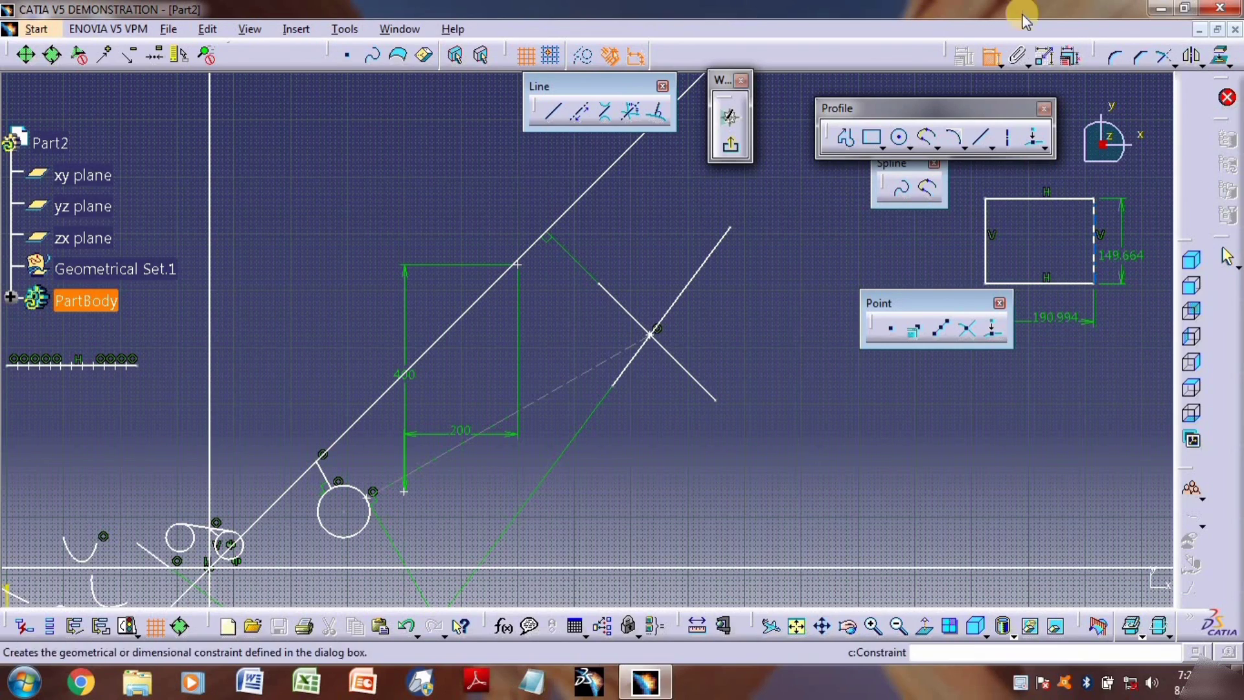